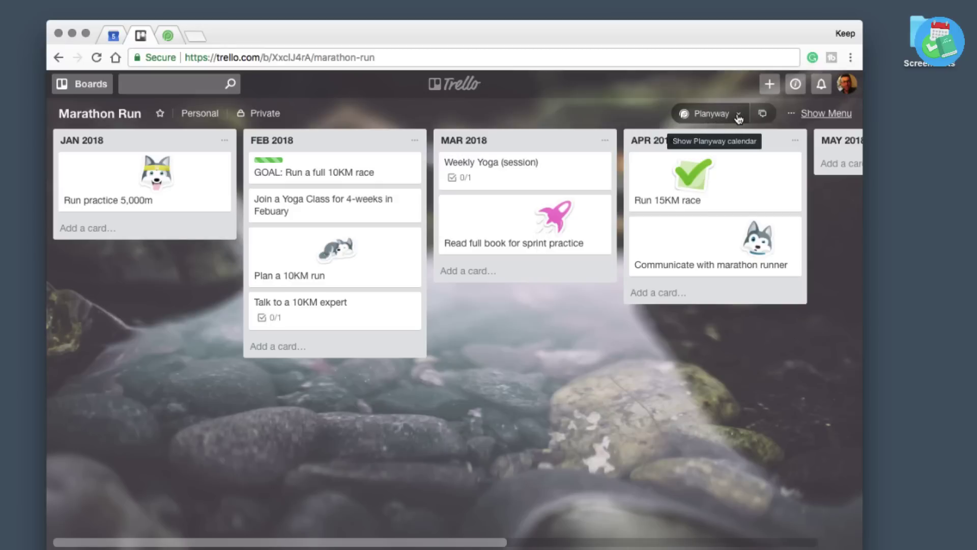
Step: Search the board's Power-Ups for 'planyw' to find the Planyway Calendar power-up
click(822, 113)
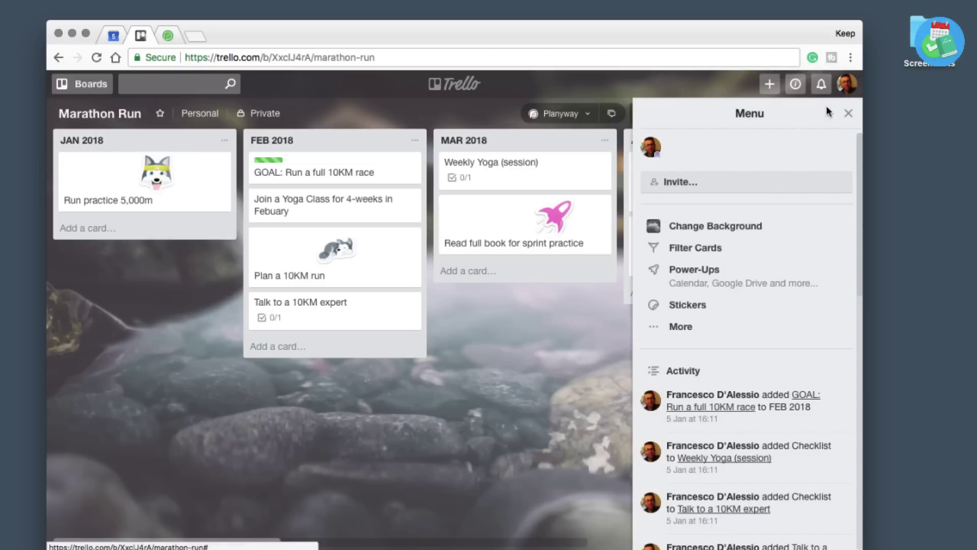
click(711, 278)
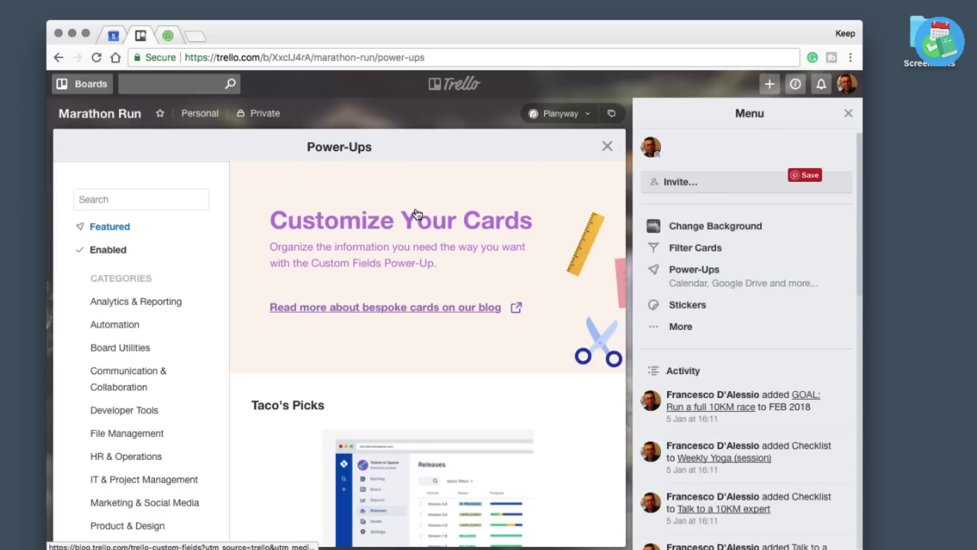
text(p)
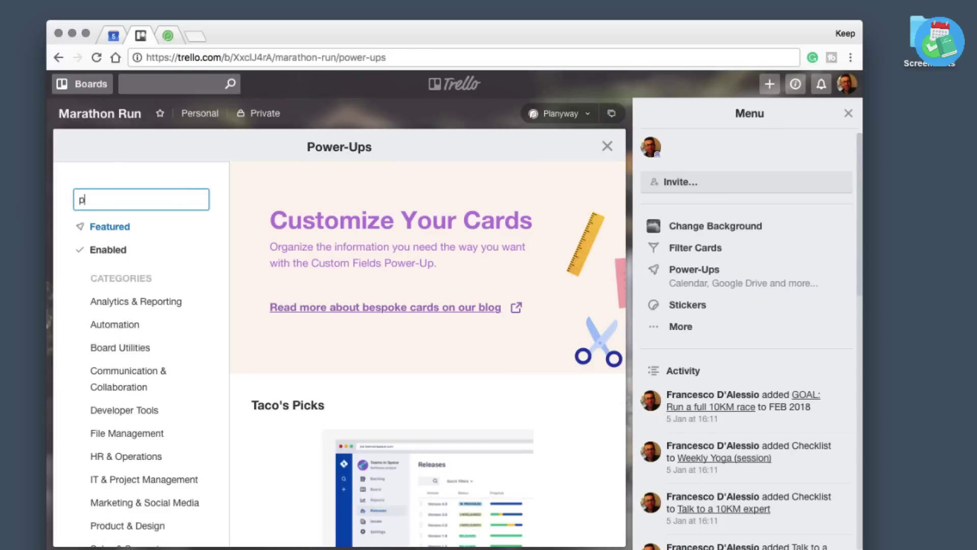
text(lan)
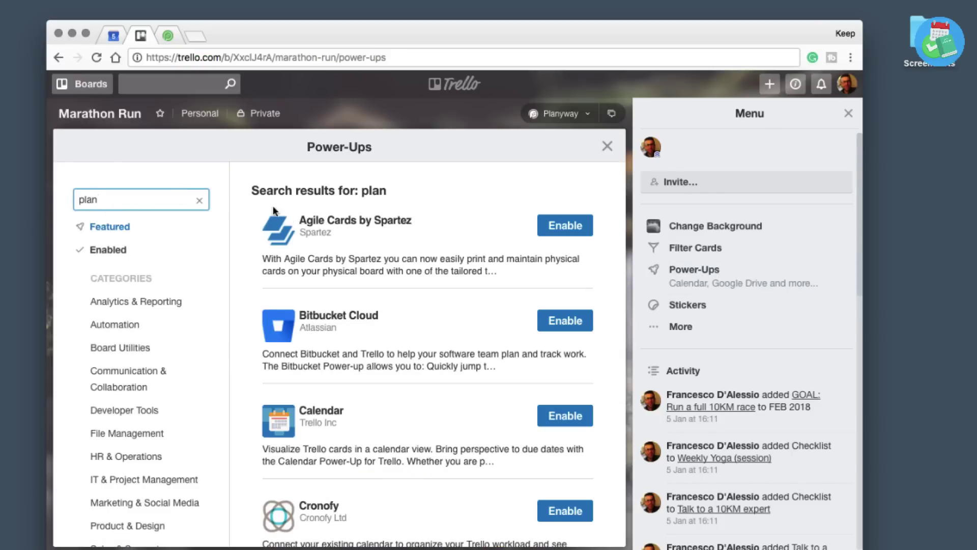
text(a)
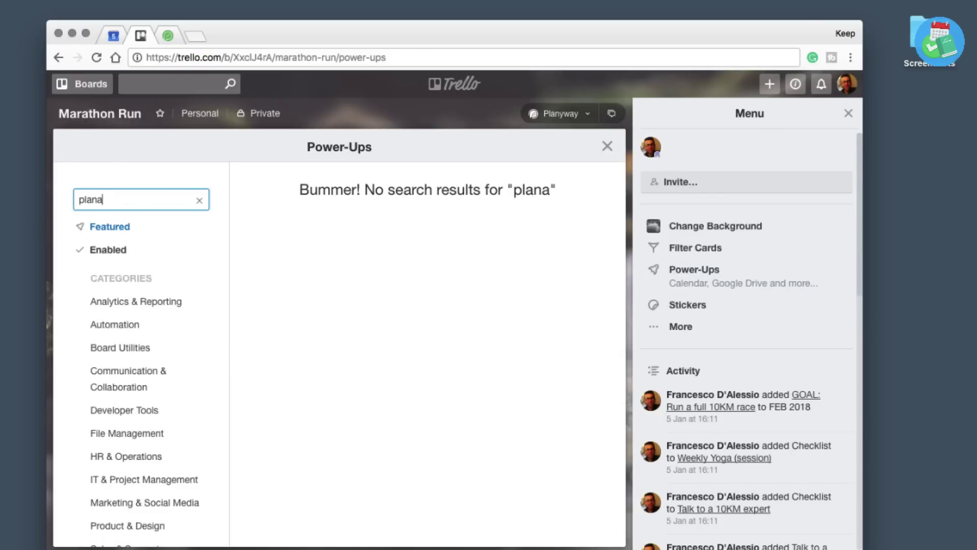
key(BackSpace)
text(uy)
key(BackSpace)
key(BackSpace)
text(yw)
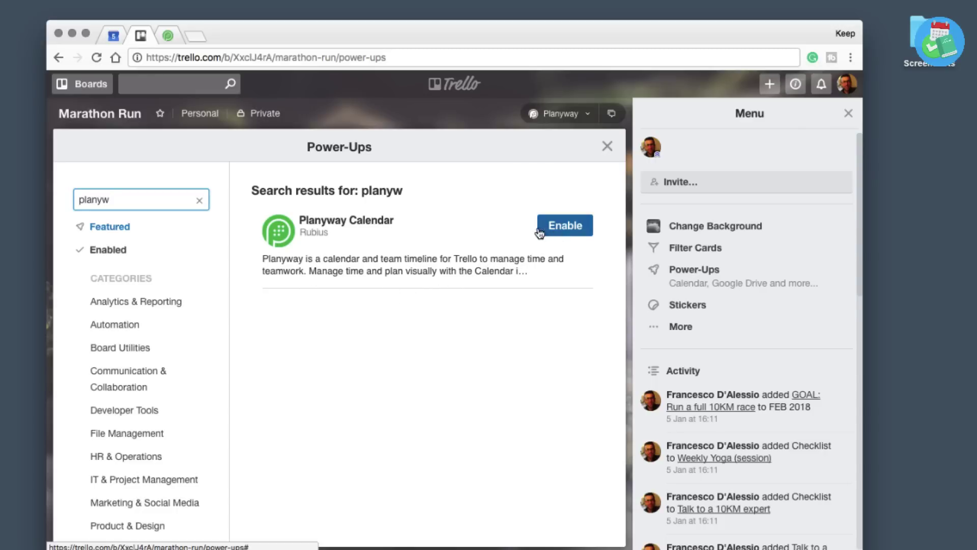
Step: Enable the Planyway Calendar power-up and close the board's side menu
click(603, 148)
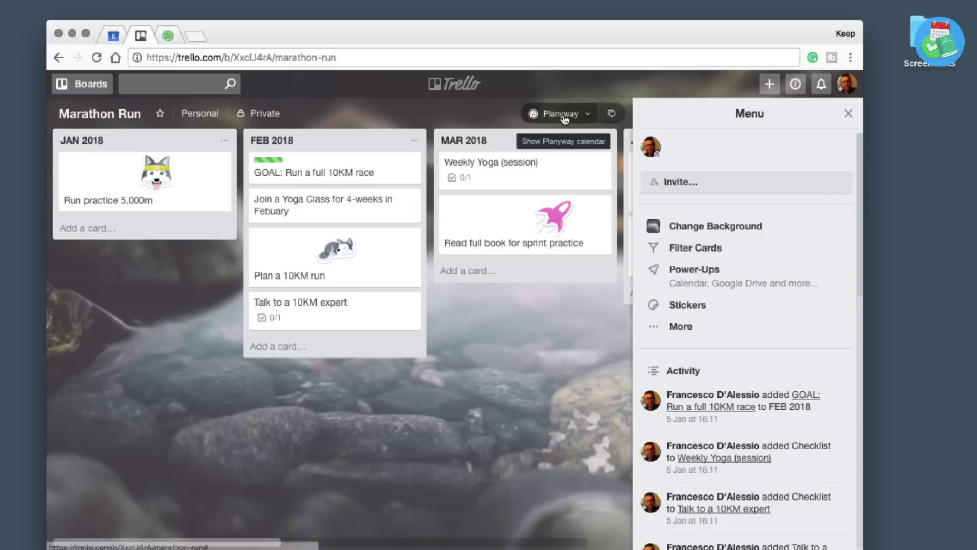
click(852, 58)
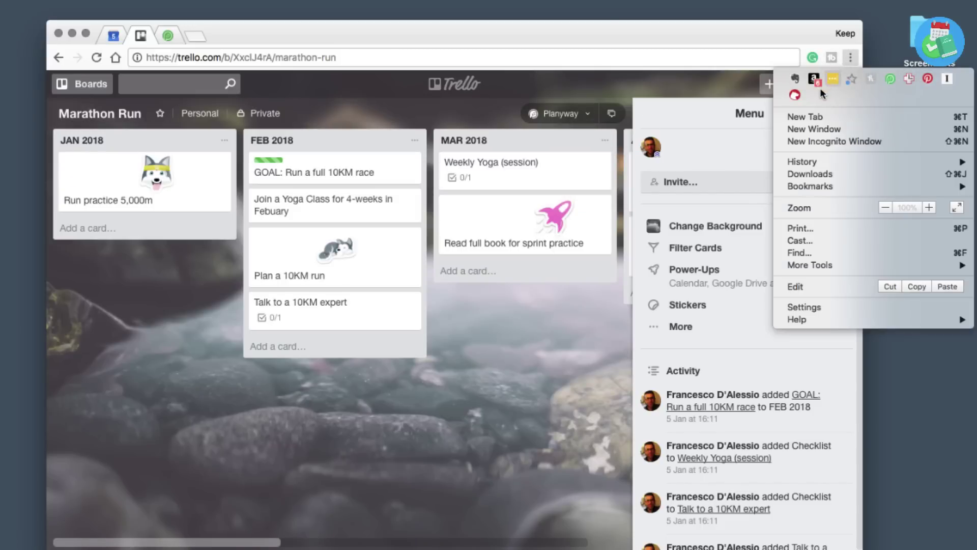
key(Escape)
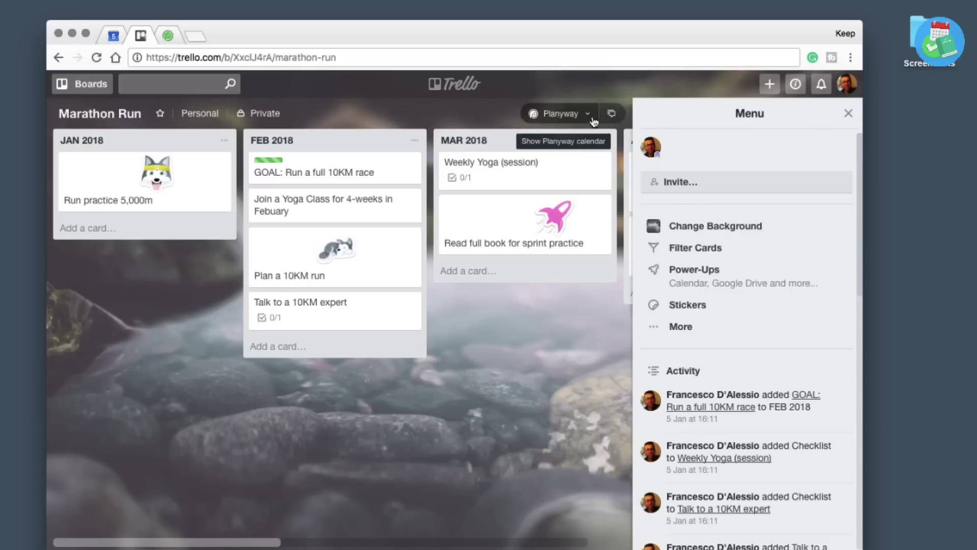
click(849, 113)
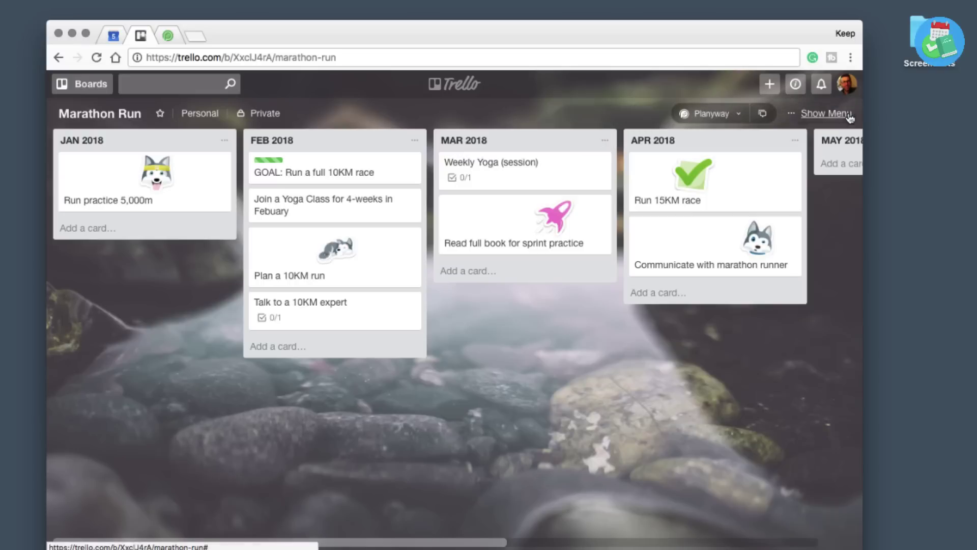
Step: Authorize Planyway Calendar to access the Trello account
click(739, 115)
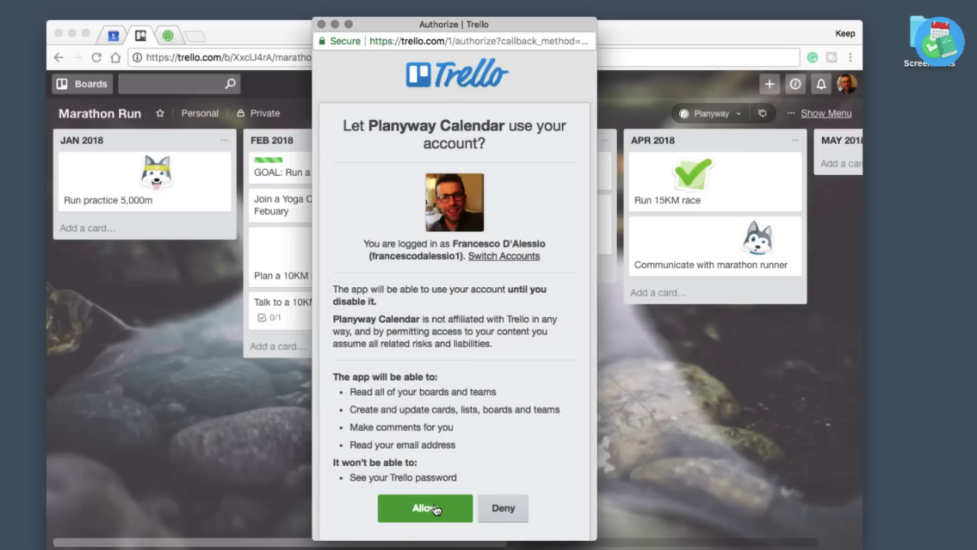
scroll(433, 507, down, 2)
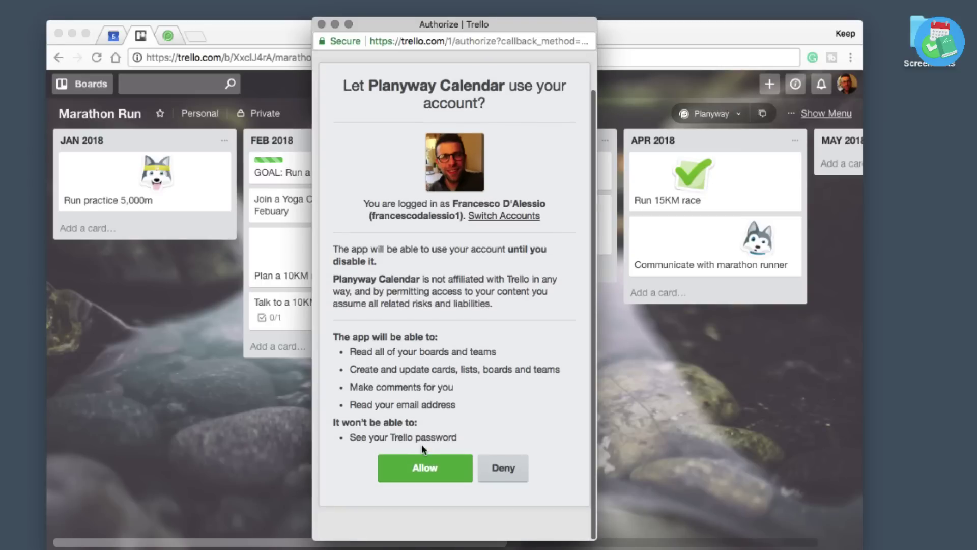
click(424, 466)
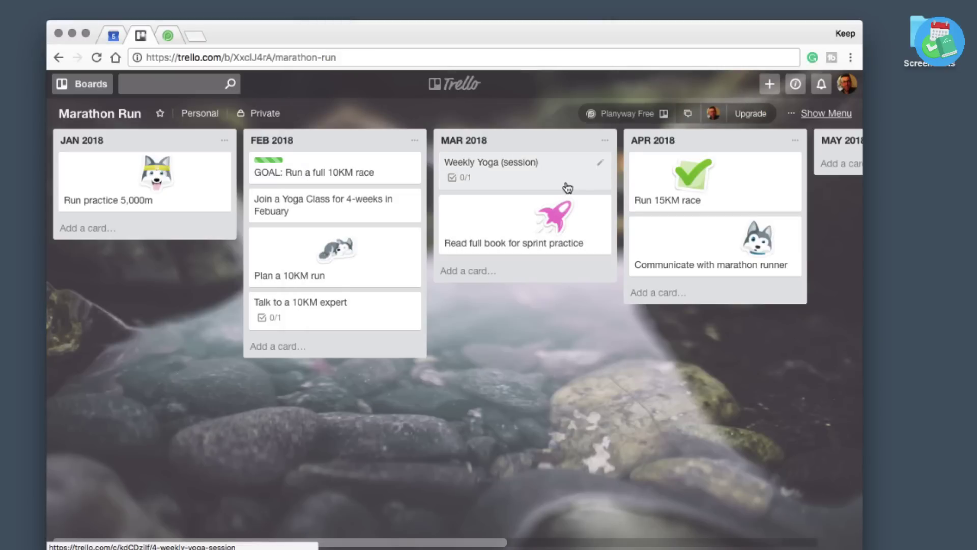
Step: Show the Planyway week calendar for 05–11 Feb 2018 above the lists, scrolled to 16:00–19:00
click(611, 117)
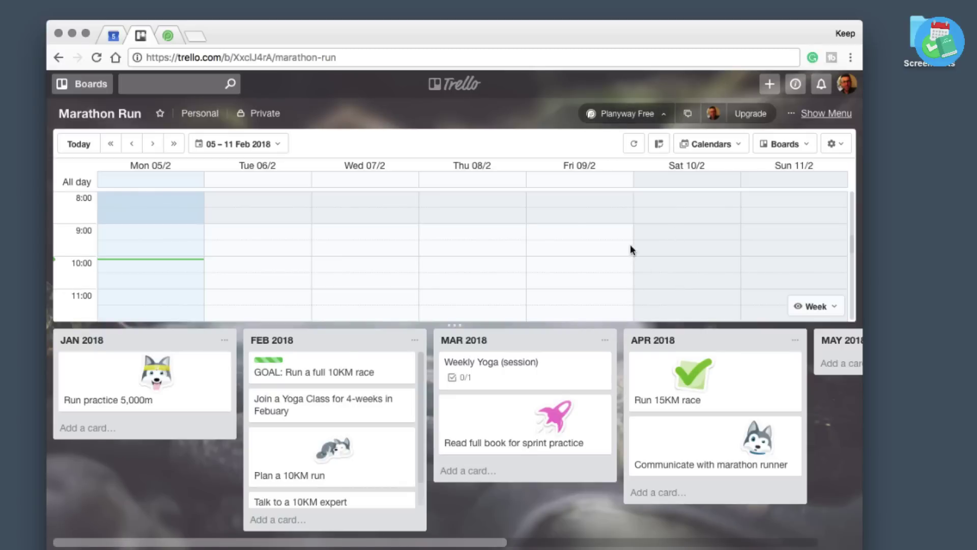
scroll(495, 223, down, 2)
scroll(493, 222, up, 2)
scroll(494, 222, down, 1)
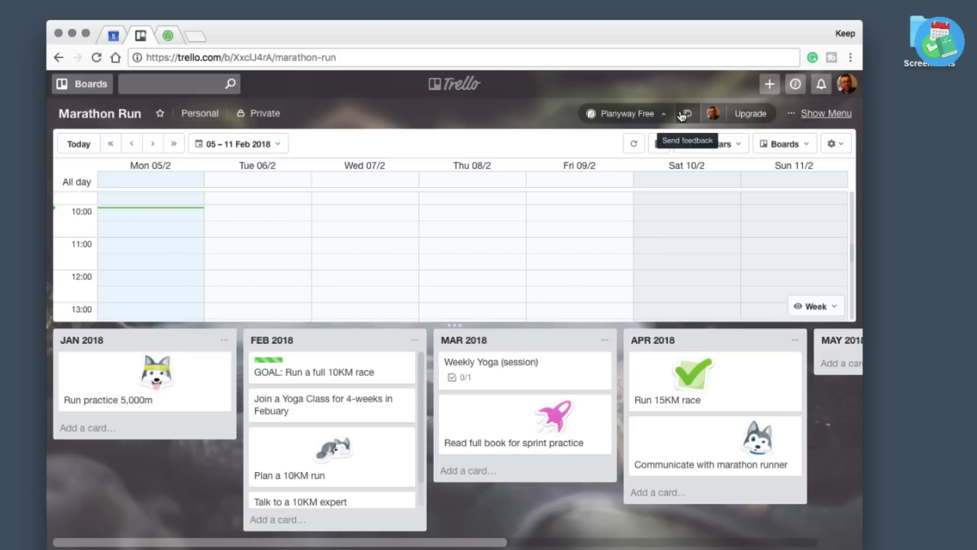
click(662, 114)
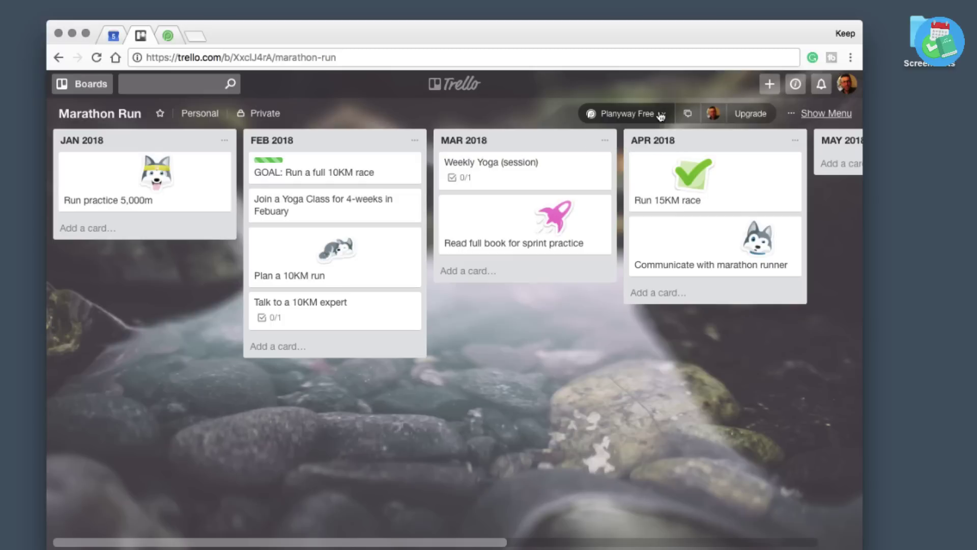
click(661, 115)
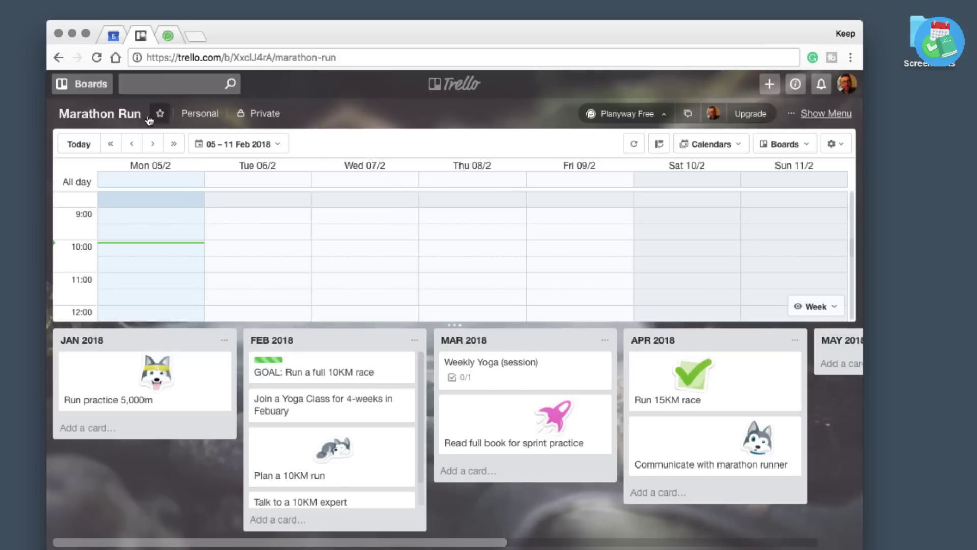
click(658, 117)
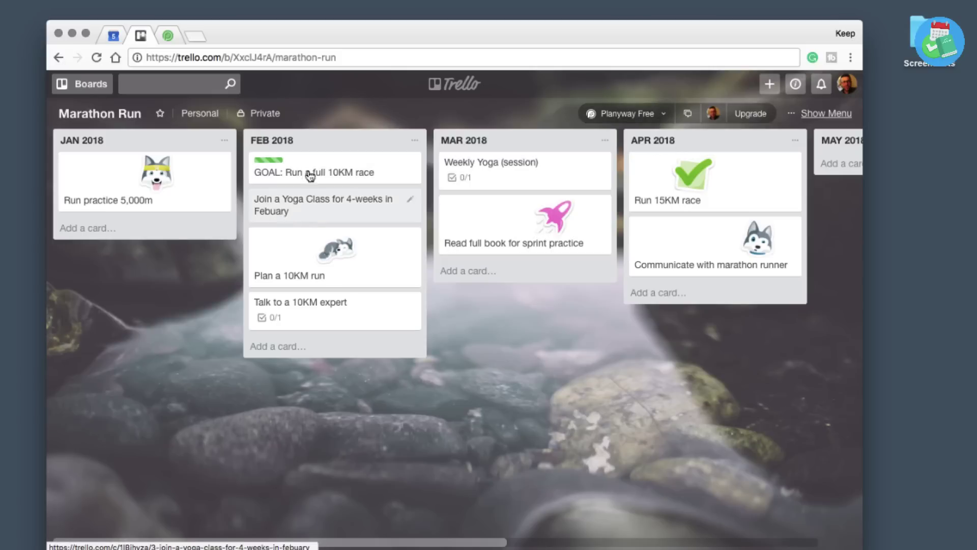
scroll(527, 254, right, 10)
scroll(527, 254, left, 10)
click(665, 114)
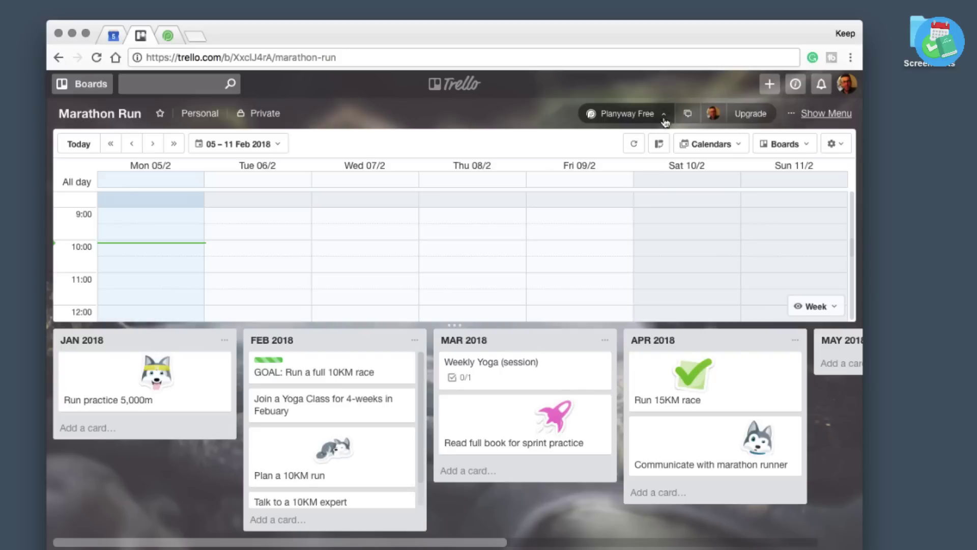
scroll(509, 249, down, 1)
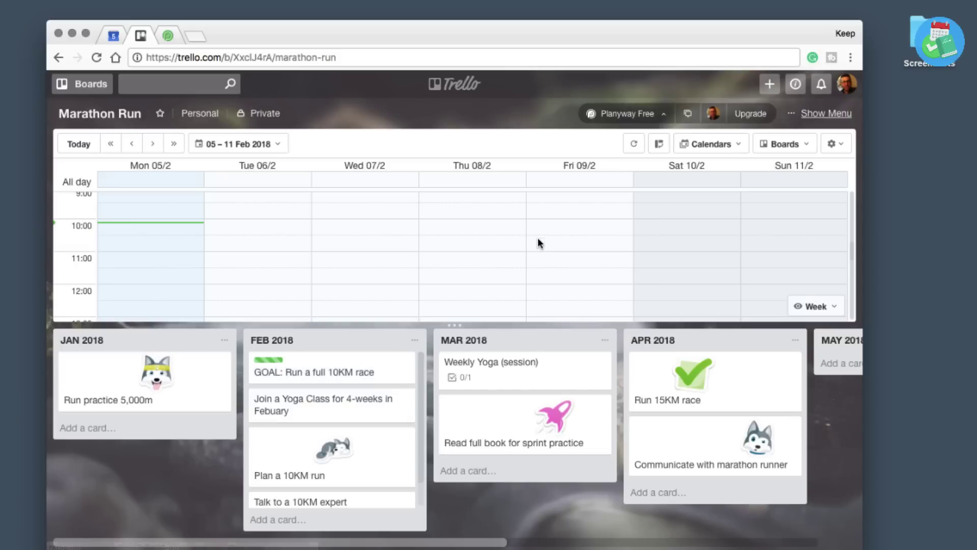
scroll(539, 242, down, 5)
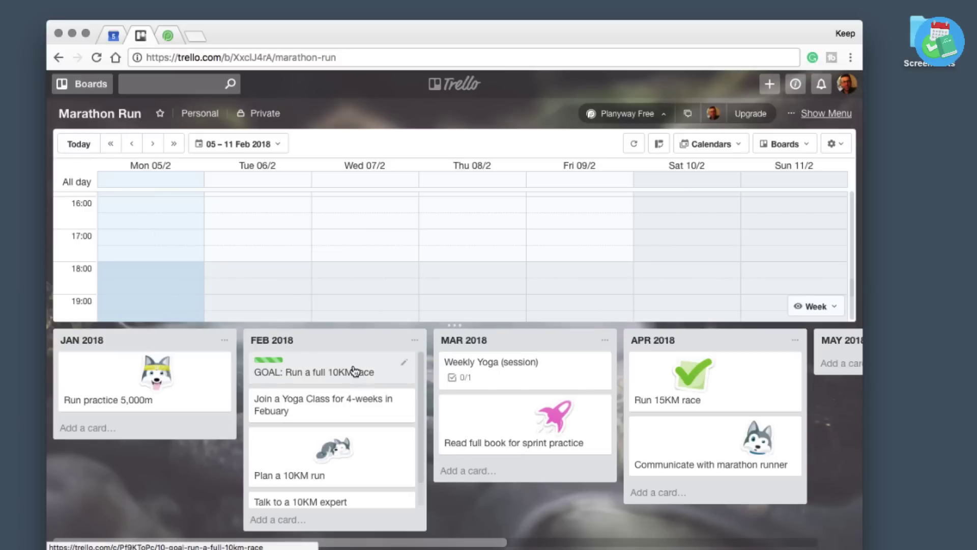
Step: Schedule the GOAL: Run a full 10KM race card on Fri 9 Feb 18:00, checking its dates
drag(354, 370, 566, 261)
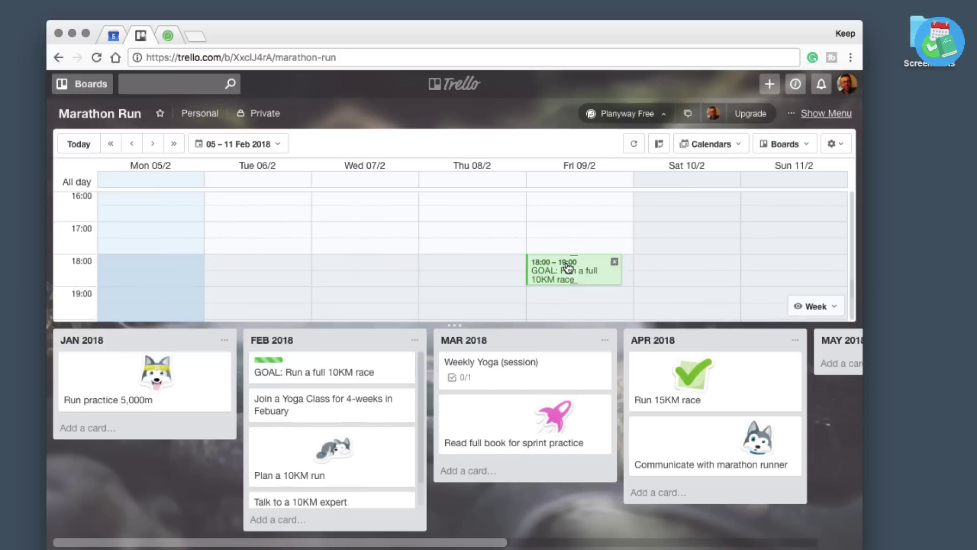
mouse_move(573, 278)
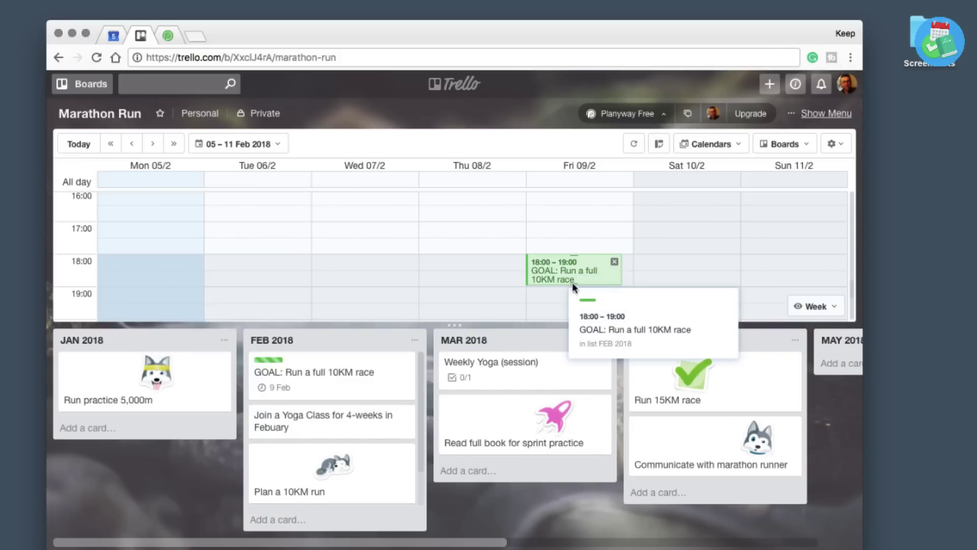
click(284, 389)
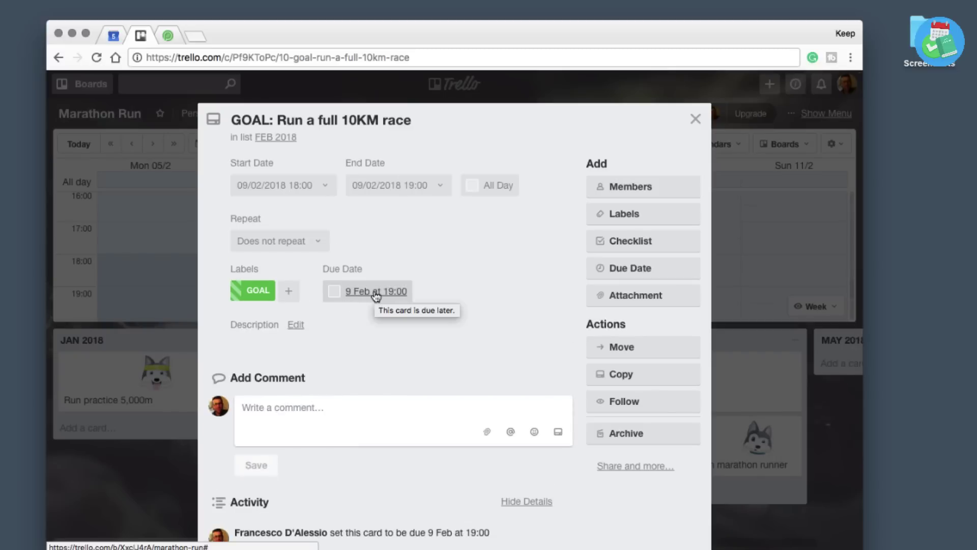
click(168, 470)
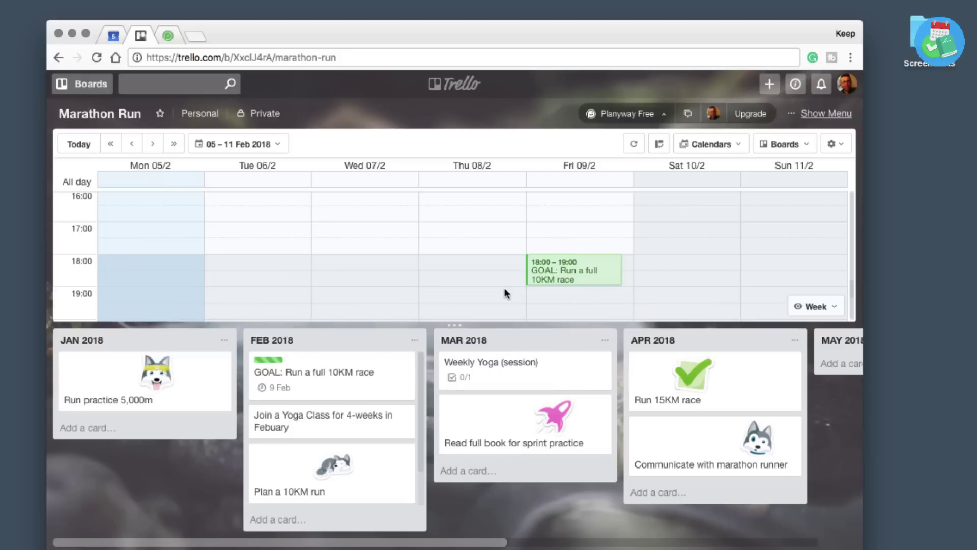
scroll(554, 285, down, 1)
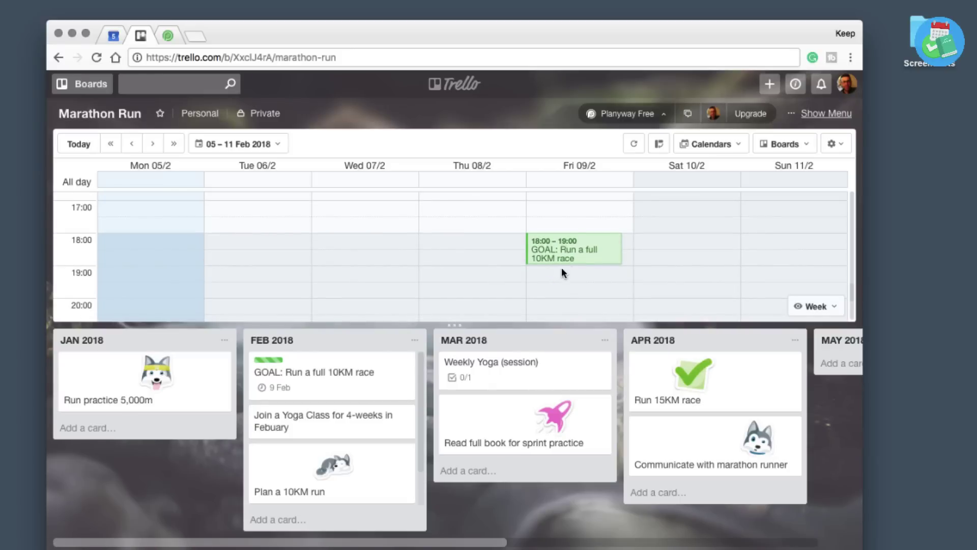
mouse_move(577, 253)
Step: Close the board menu and extend Friday's GOAL race event to end at 20:00
click(796, 111)
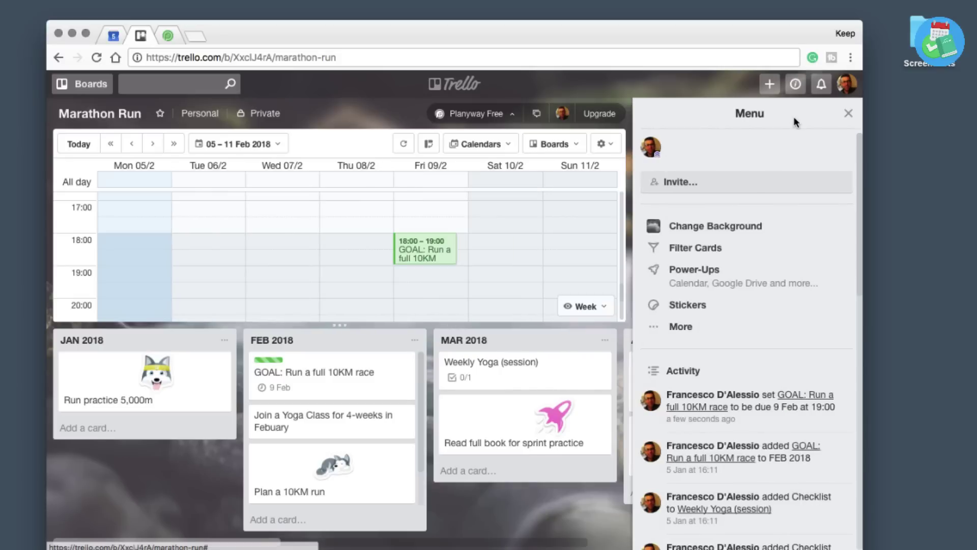
click(846, 114)
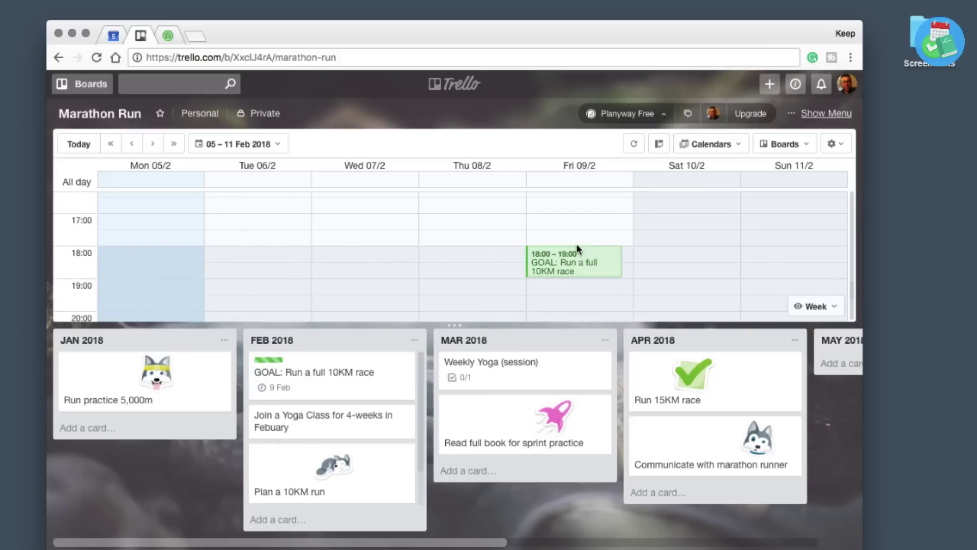
mouse_move(577, 277)
mouse_down()
mouse_move(583, 291)
mouse_move(591, 278)
mouse_up()
scroll(590, 278, down, 2)
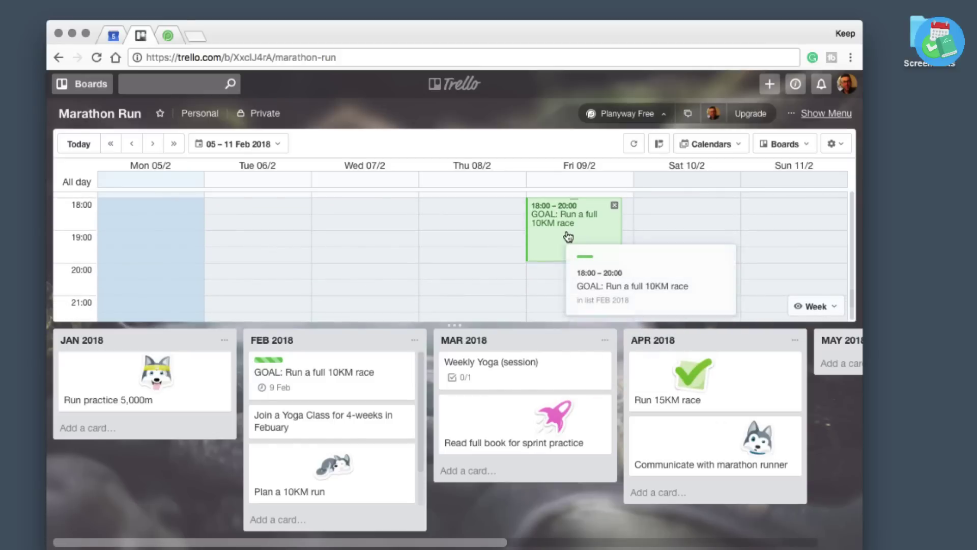
click(359, 361)
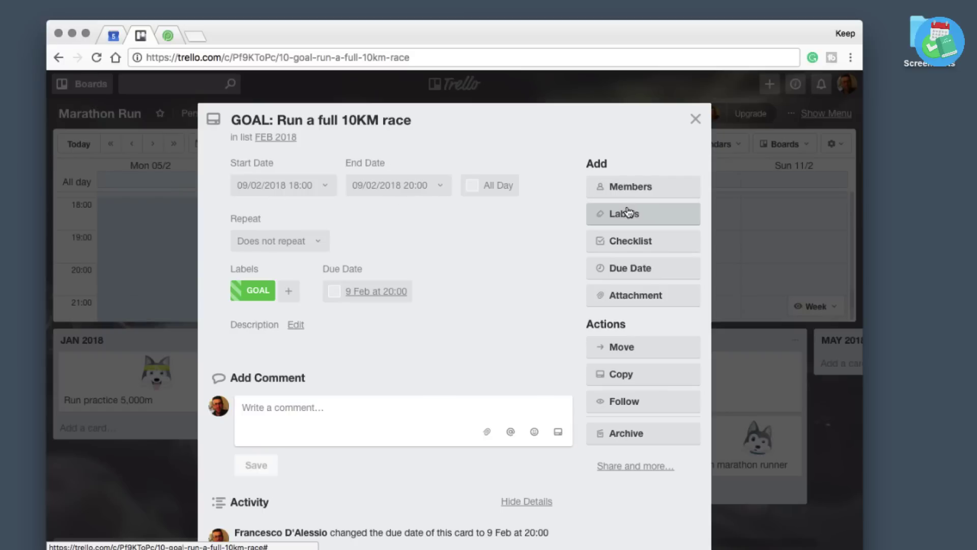
click(819, 159)
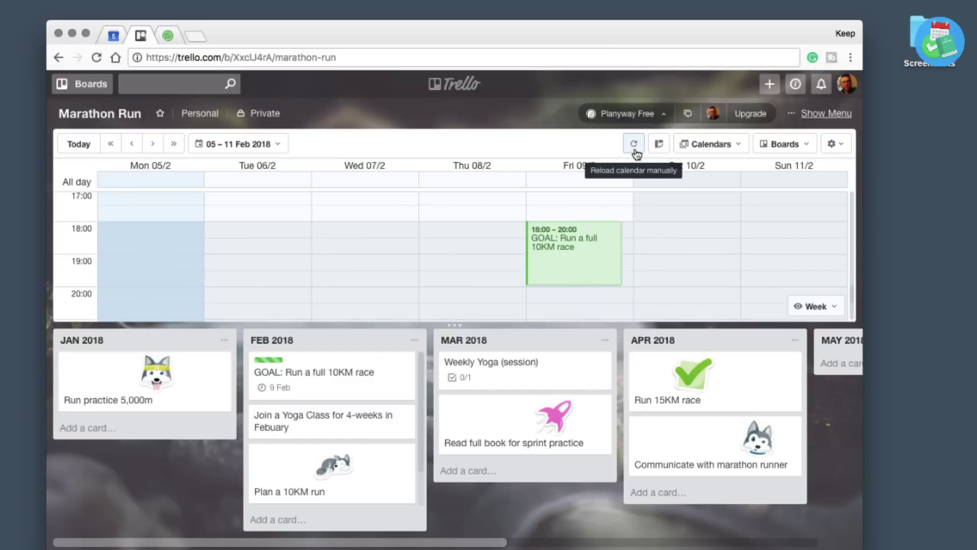
click(261, 148)
click(331, 151)
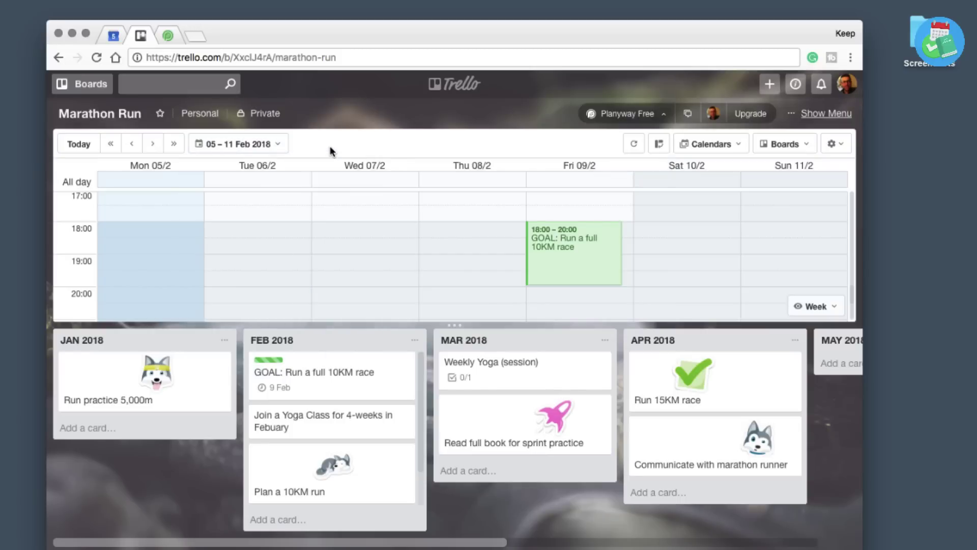
click(633, 148)
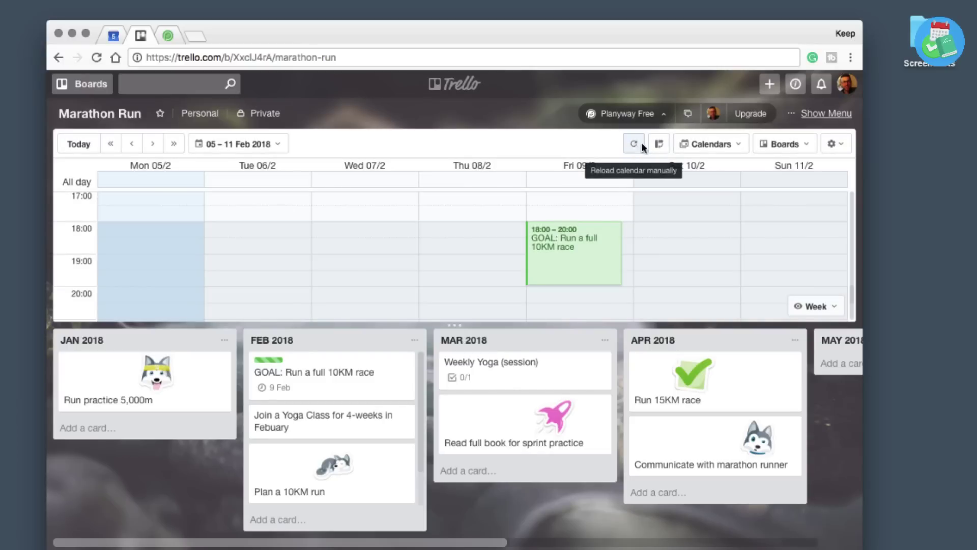
click(662, 146)
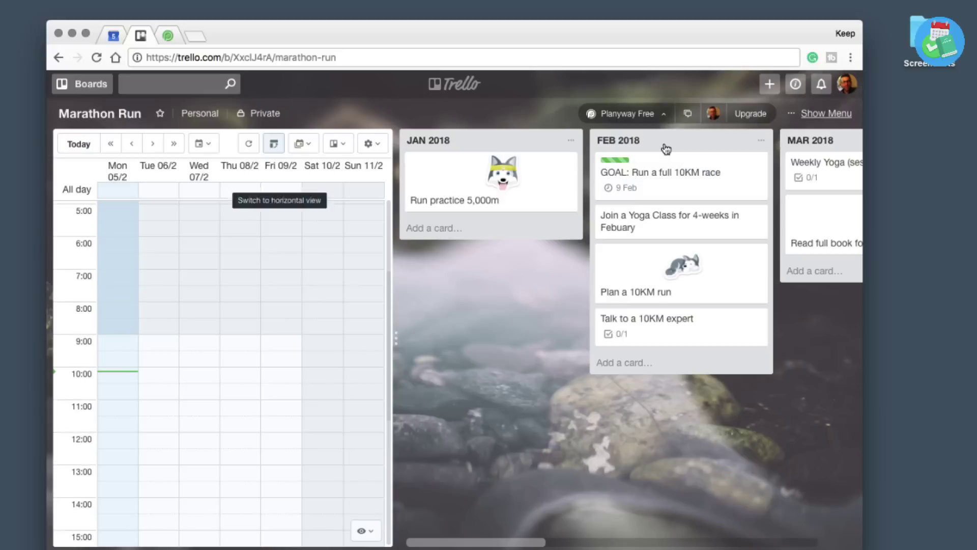
click(279, 145)
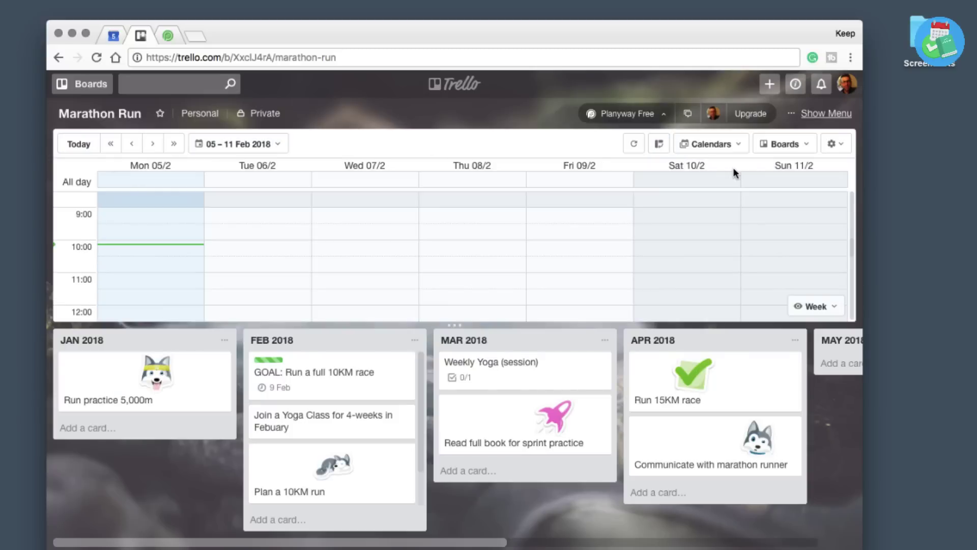
click(729, 148)
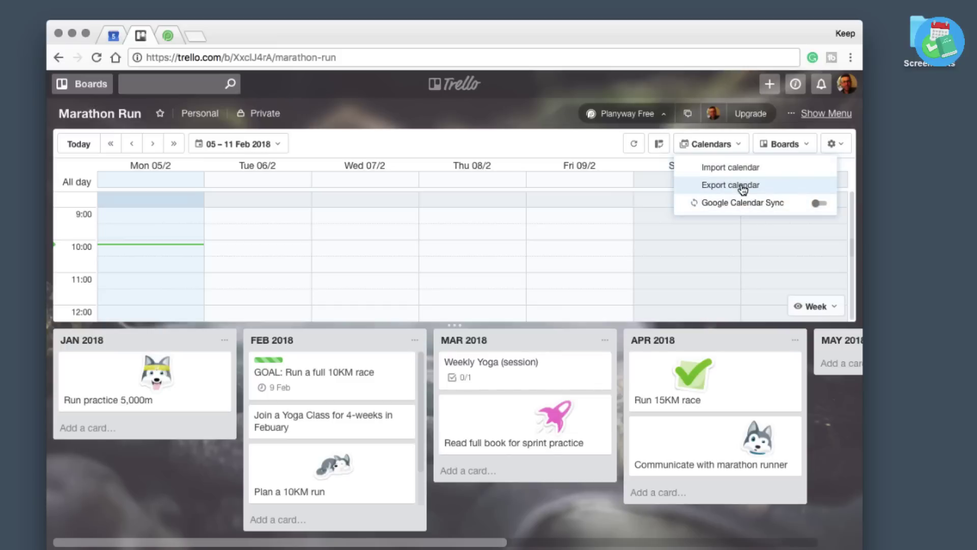
click(816, 203)
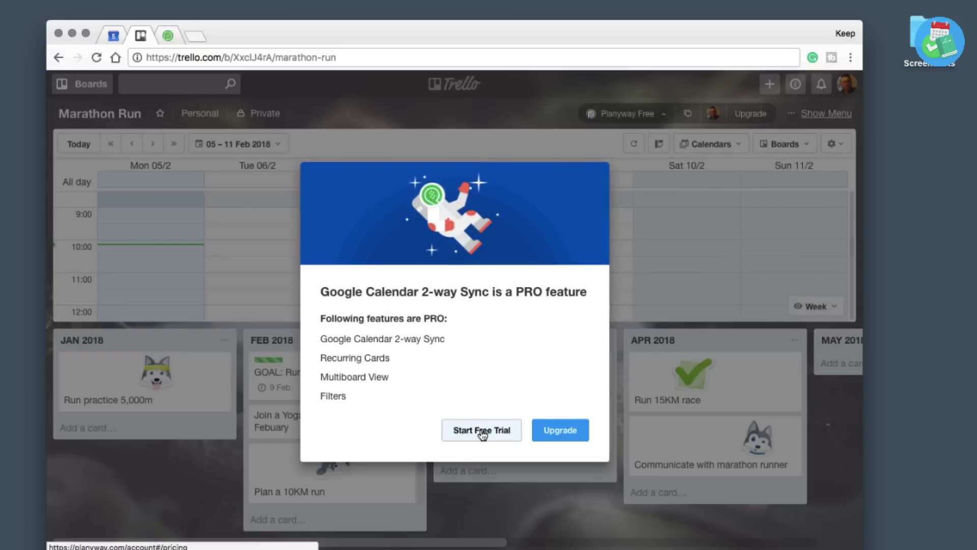
click(651, 300)
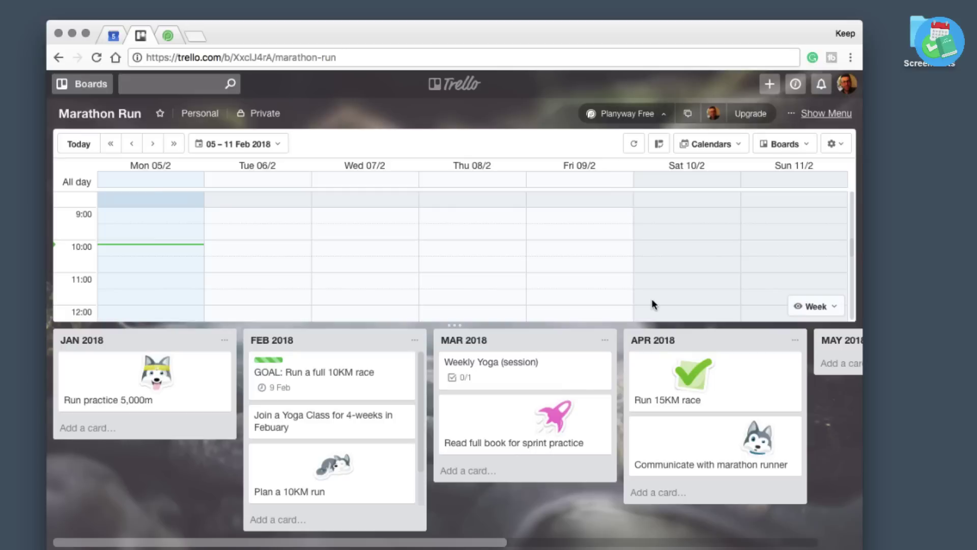
click(775, 146)
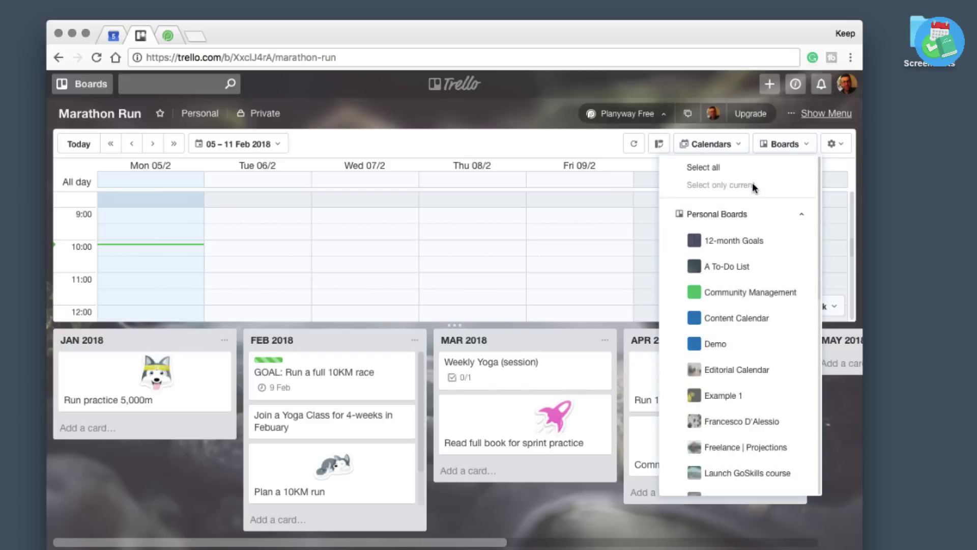
scroll(799, 395, down, 5)
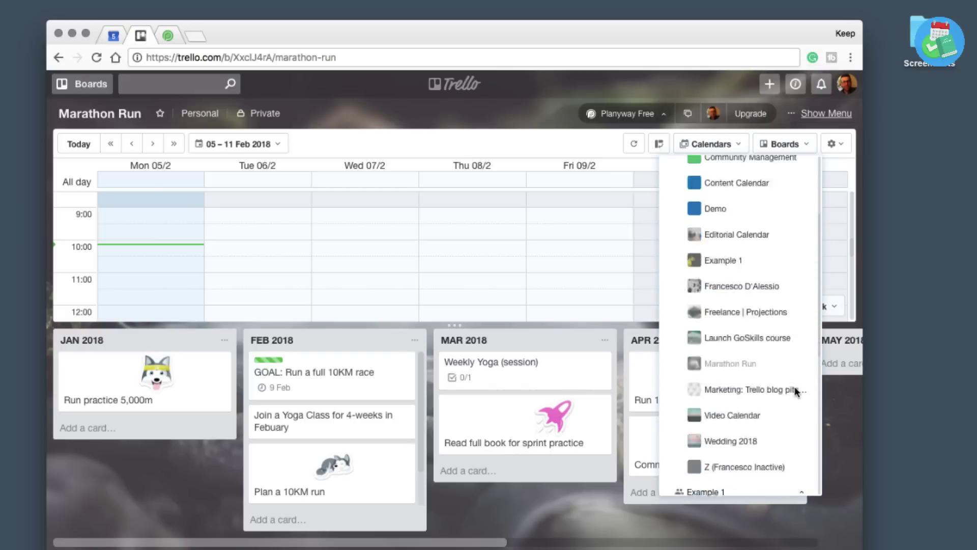
scroll(797, 391, down, 2)
scroll(803, 371, up, 10)
click(832, 336)
scroll(698, 262, down, 4)
scroll(698, 261, up, 8)
scroll(698, 260, down, 5)
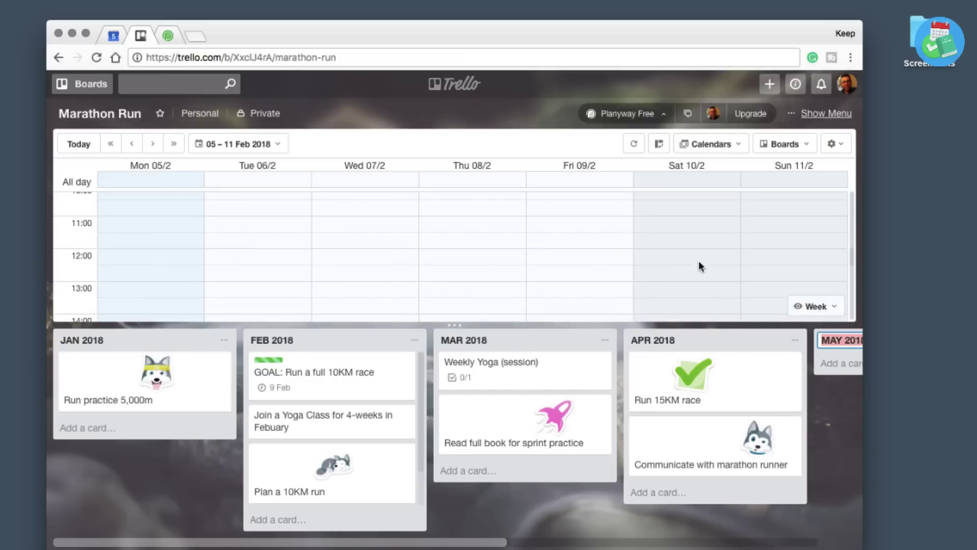
click(838, 144)
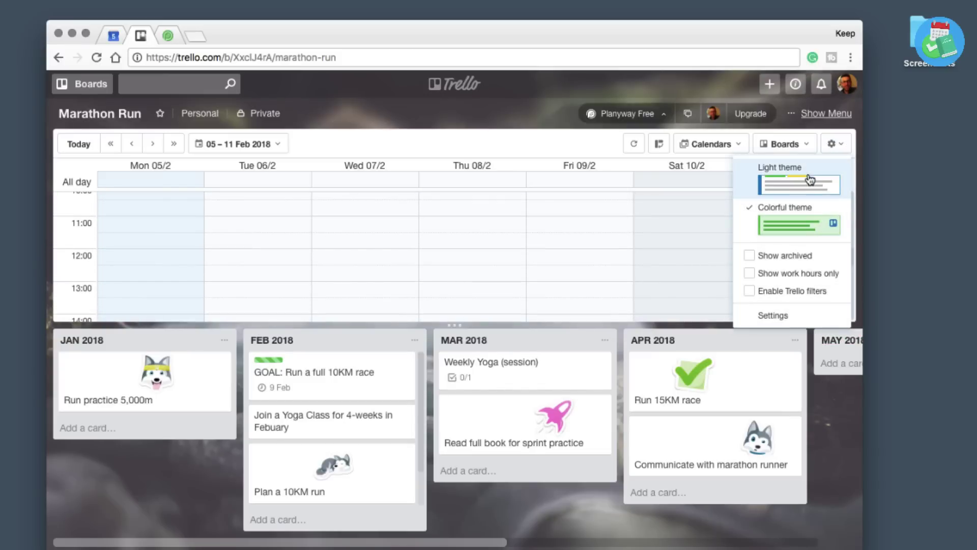
click(832, 150)
click(833, 151)
click(809, 206)
click(836, 150)
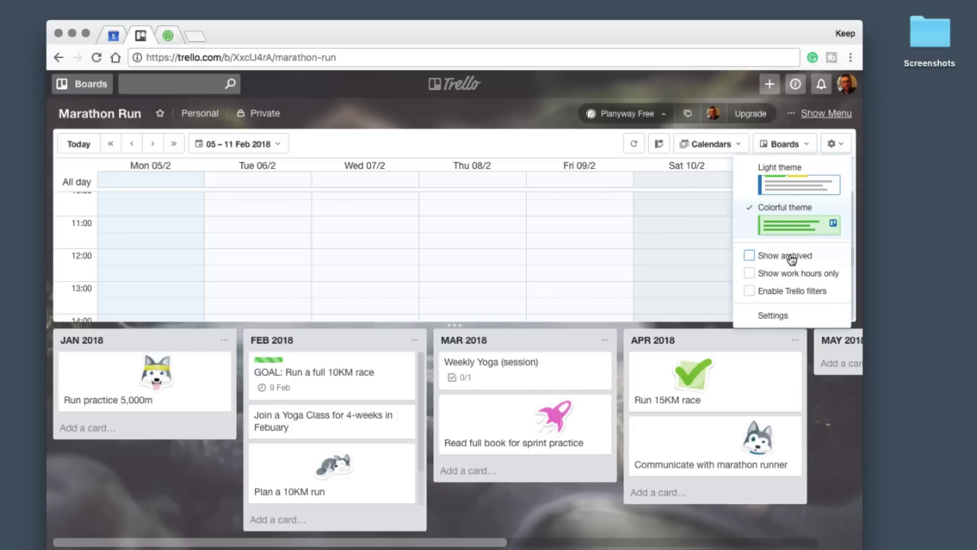
click(753, 274)
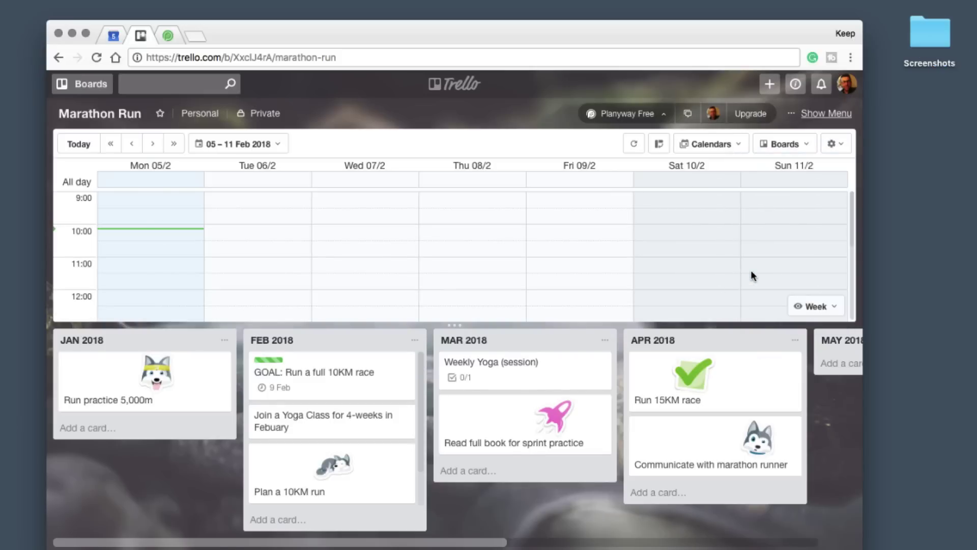
click(833, 144)
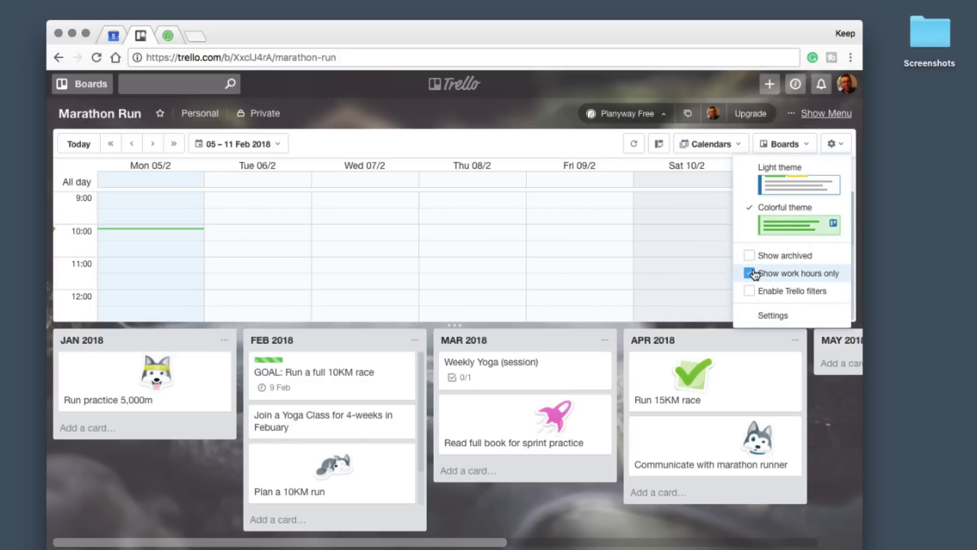
click(749, 290)
click(699, 267)
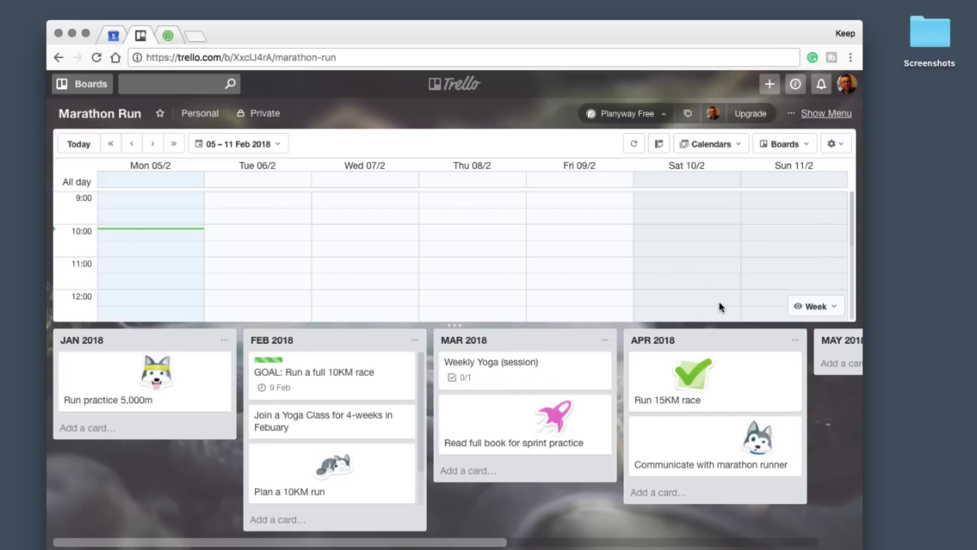
scroll(721, 307, down, 5)
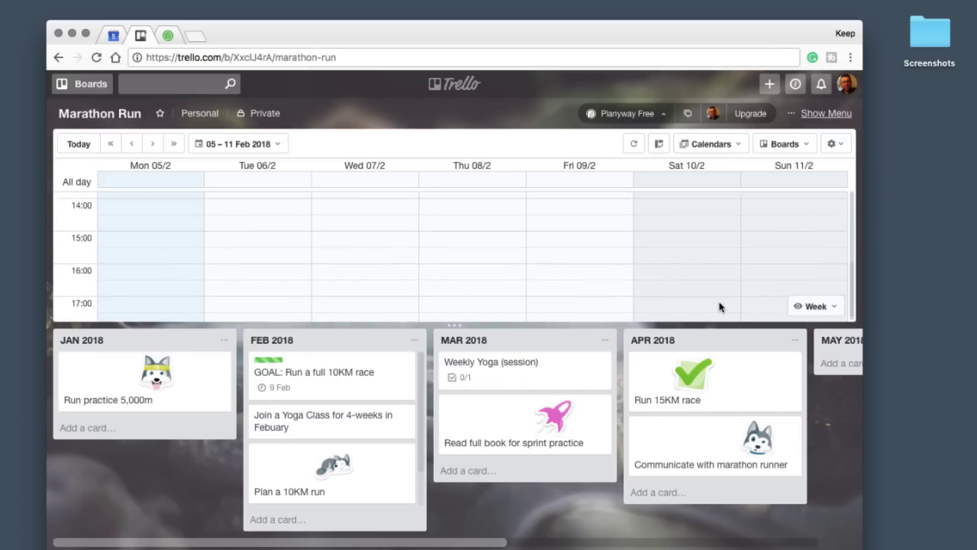
click(835, 144)
click(749, 272)
click(685, 292)
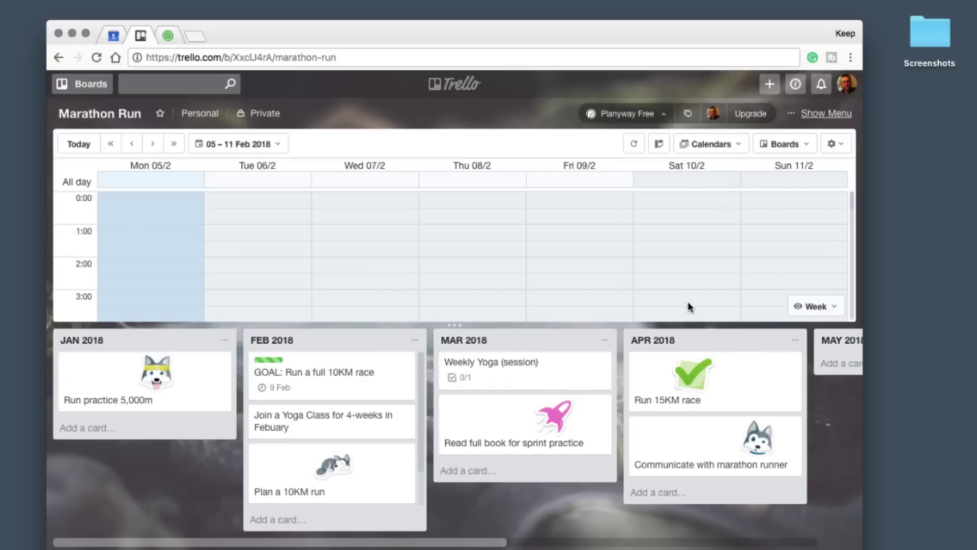
scroll(678, 265, down, 10)
scroll(678, 263, down, 6)
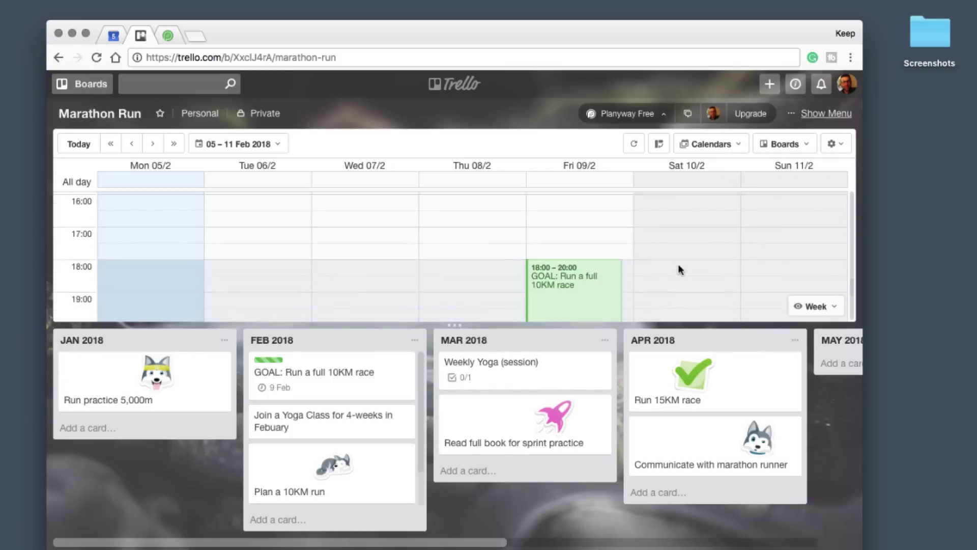
mouse_move(575, 232)
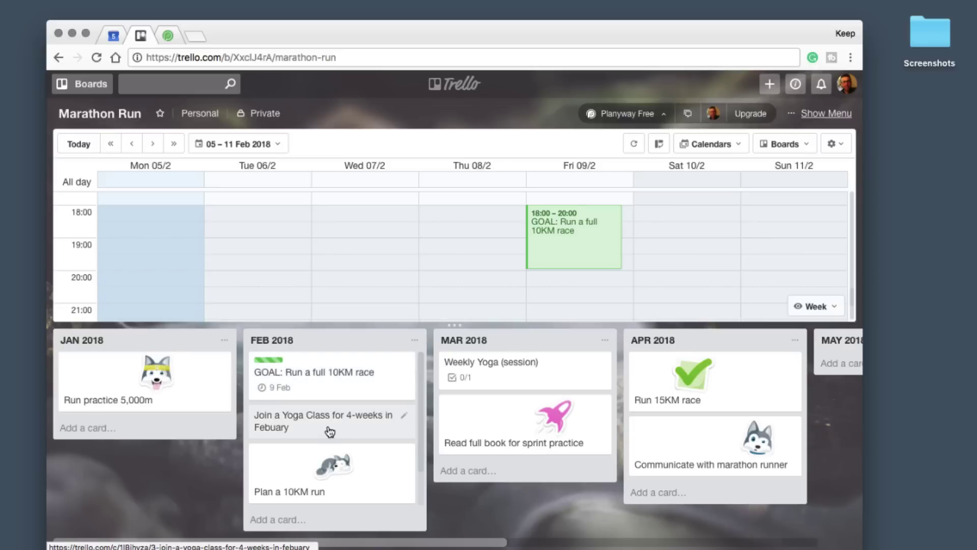
Step: Schedule 'Join a Yoga Class' on Thu 8 Feb 19:00–20:00 and check its due date
drag(329, 431, 478, 235)
mouse_move(478, 235)
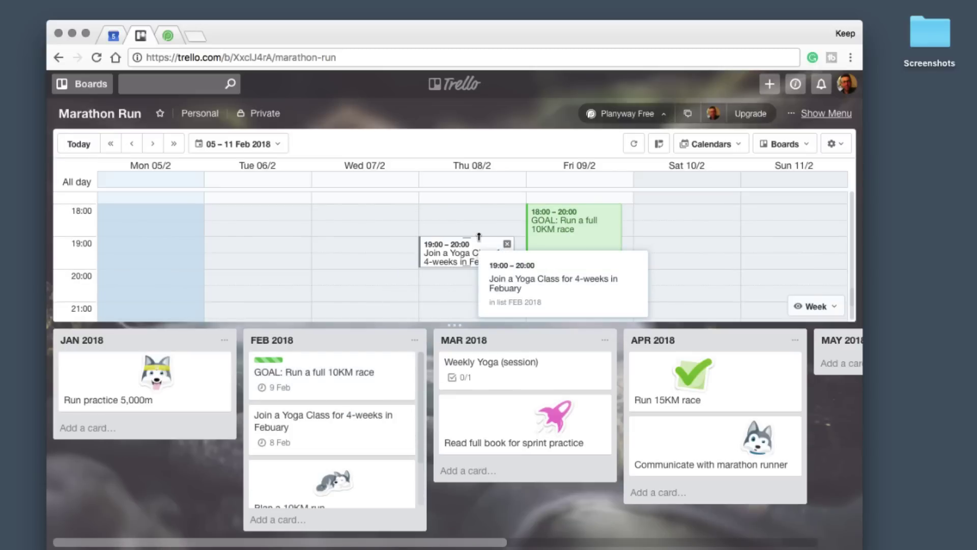
click(462, 260)
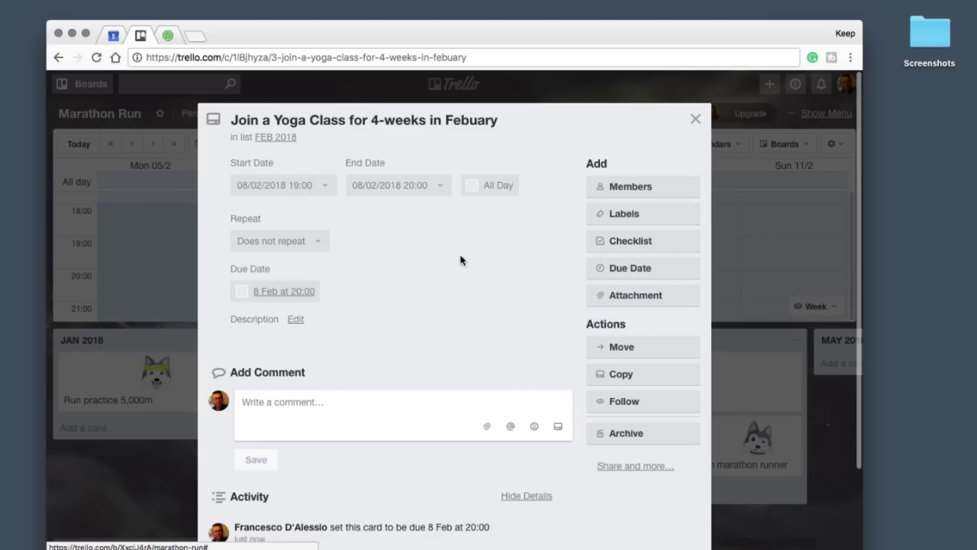
click(722, 273)
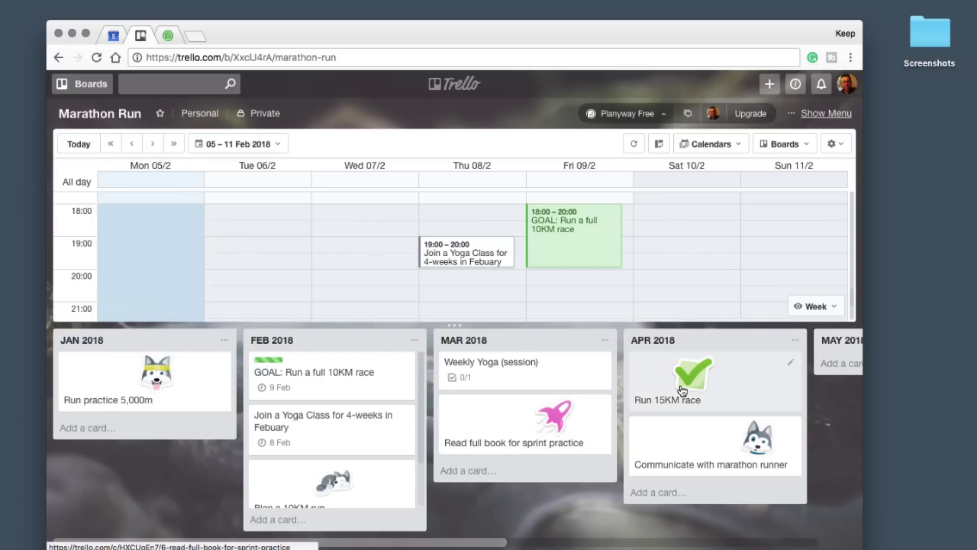
Step: Switch to month view and schedule the Weekly Yoga (session) card on Saturday 17 Mar
click(820, 305)
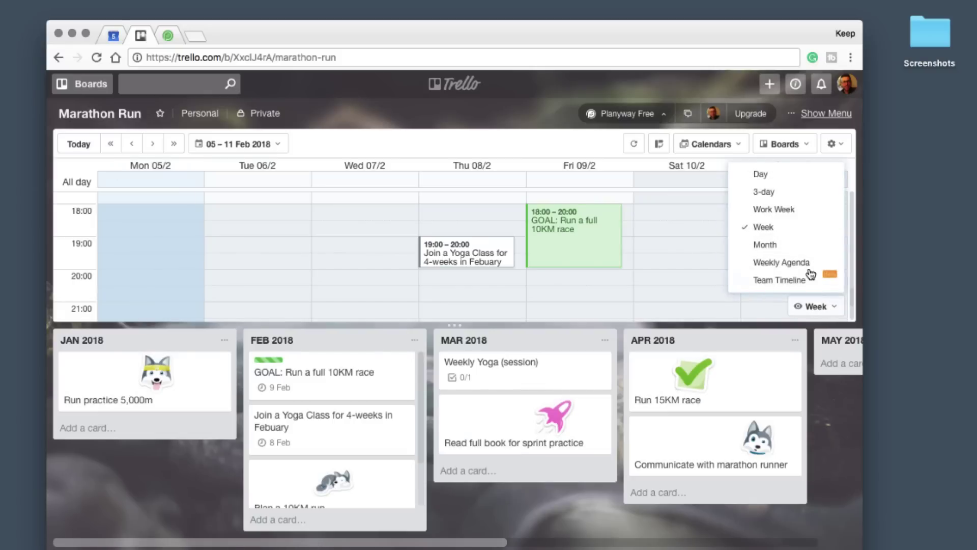
click(803, 253)
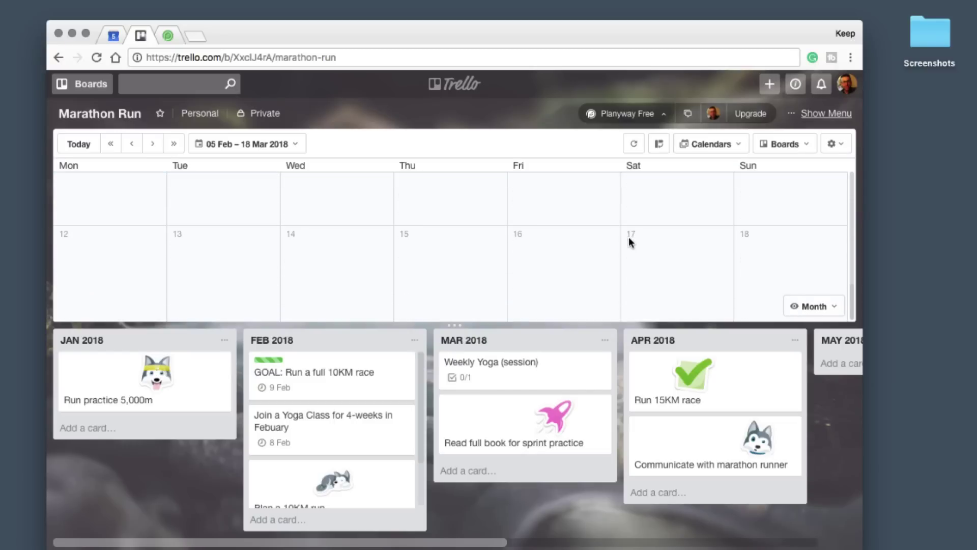
drag(506, 372, 671, 249)
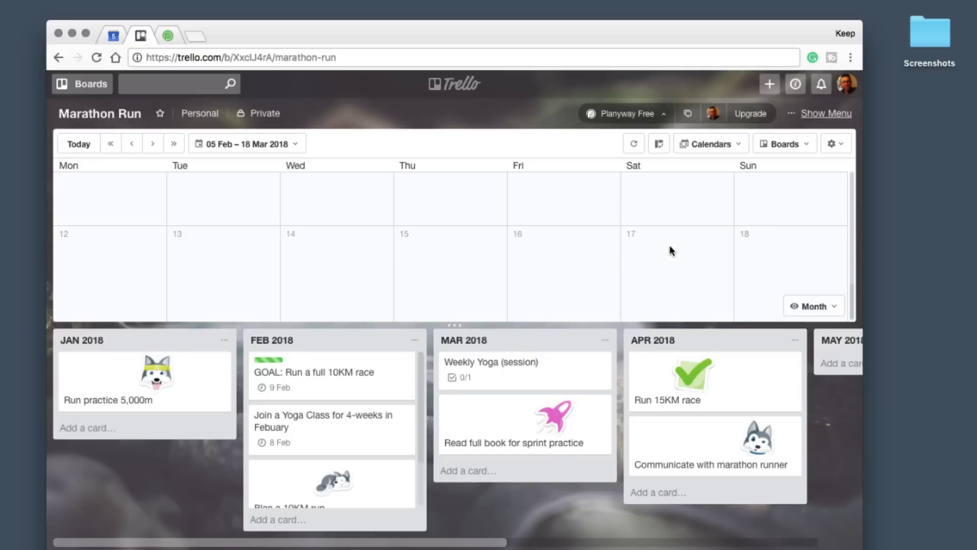
click(529, 379)
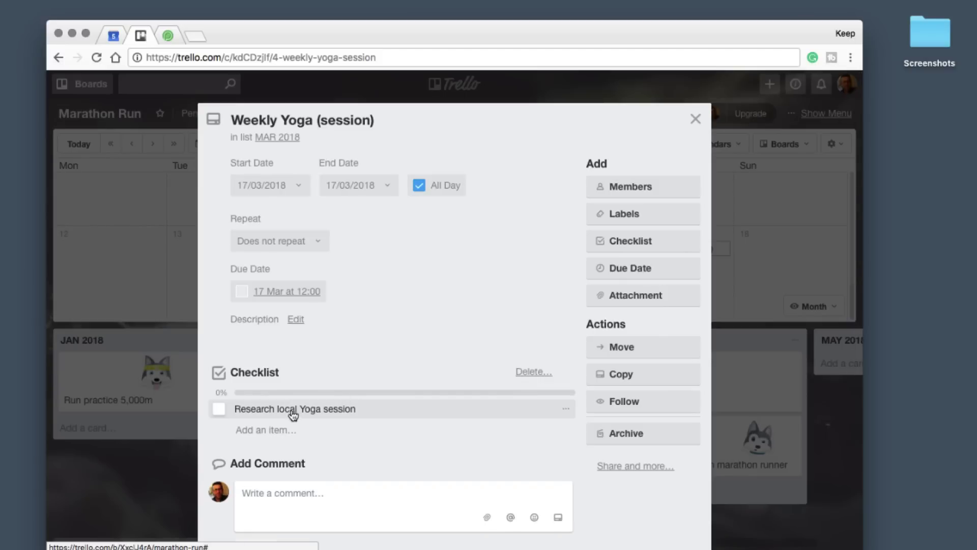
click(181, 509)
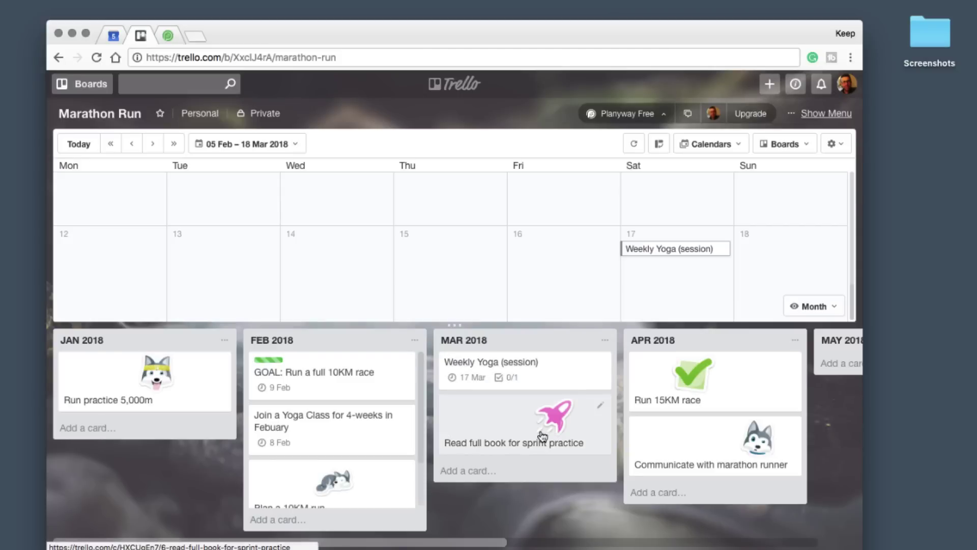
Step: Schedule the Read full book for sprint practice card on Friday 16 Mar
drag(543, 436, 571, 267)
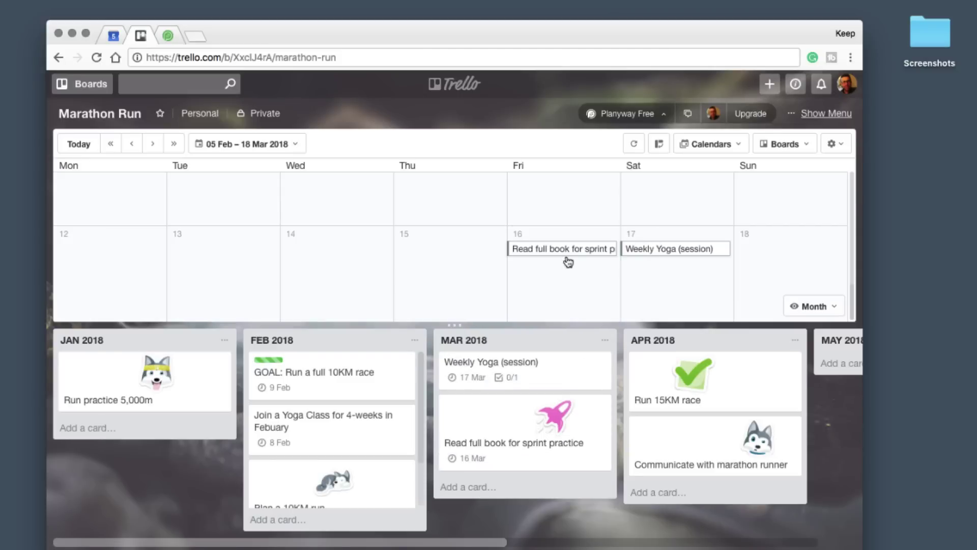
mouse_move(563, 247)
scroll(692, 461, right, 5)
scroll(690, 457, right, 3)
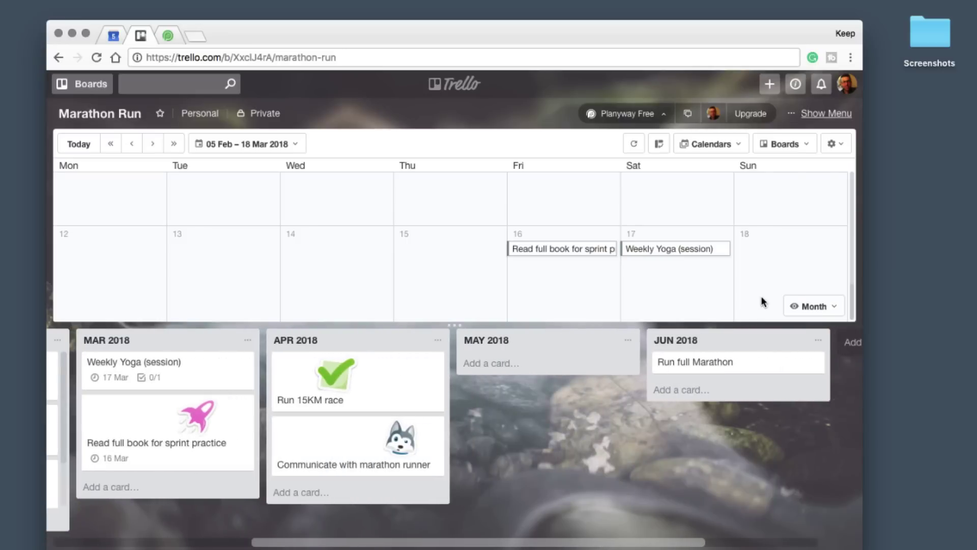
Step: Try the Weekly Agenda and Work Week calendar views and look at the import/export options
click(814, 306)
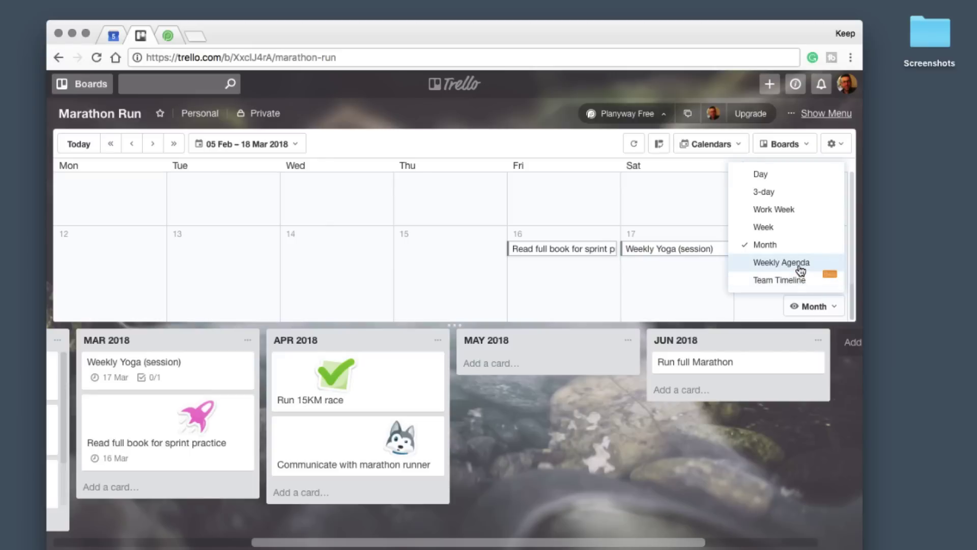
click(781, 263)
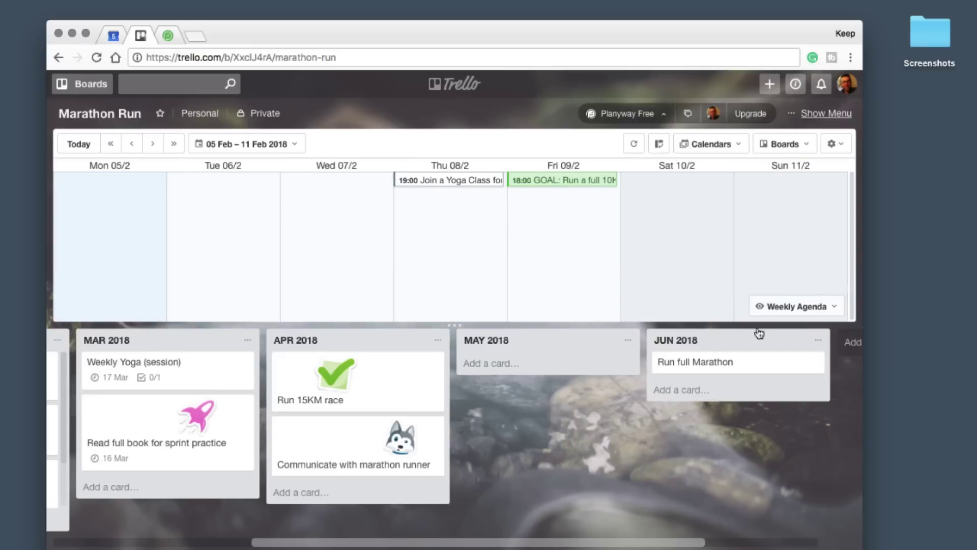
click(782, 308)
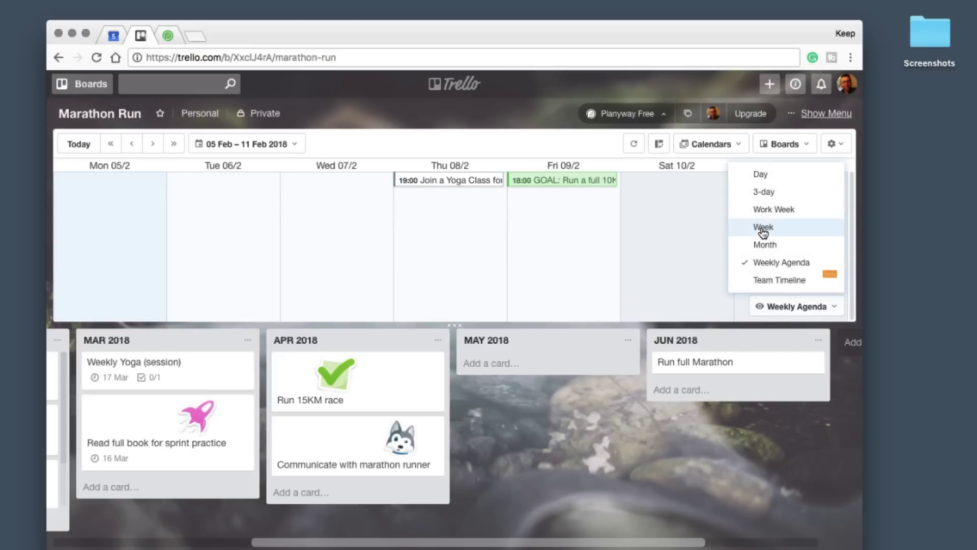
click(768, 209)
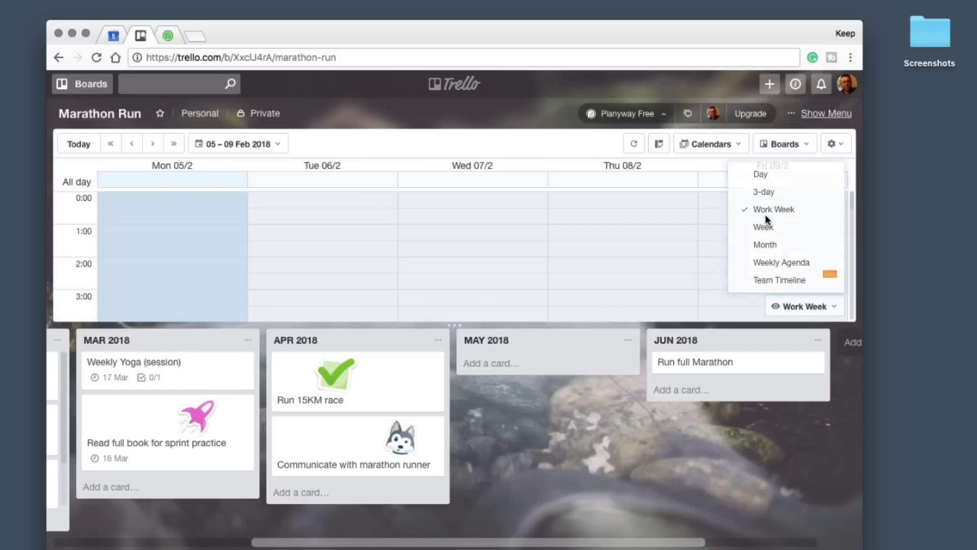
click(718, 148)
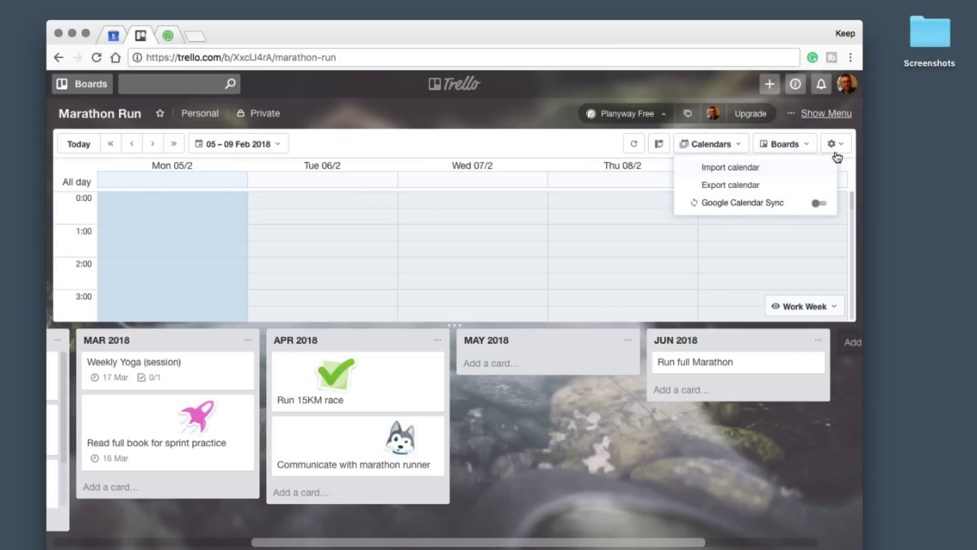
Step: Show Mon 05 Feb 2018 in Day view, docked beside the lists
click(813, 305)
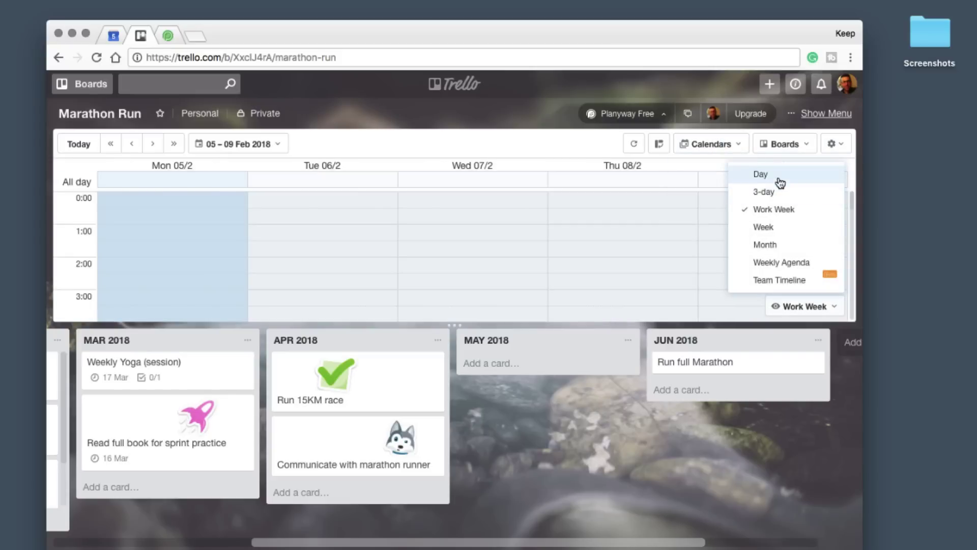
click(777, 176)
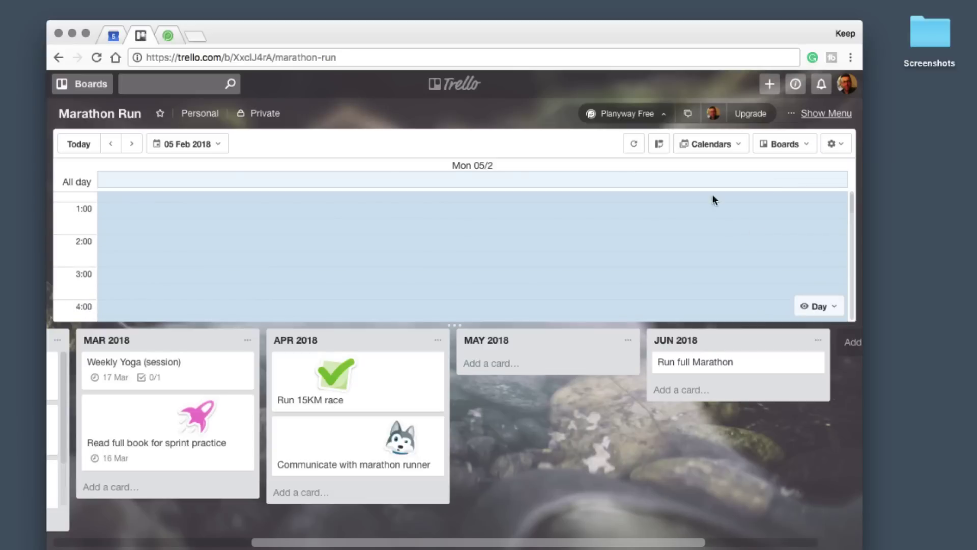
click(659, 144)
Step: Switch to the A To-Do List board and show its Planyway week calendar for 05–11 Feb 2018
scroll(357, 292, up, 3)
scroll(460, 280, left, 6)
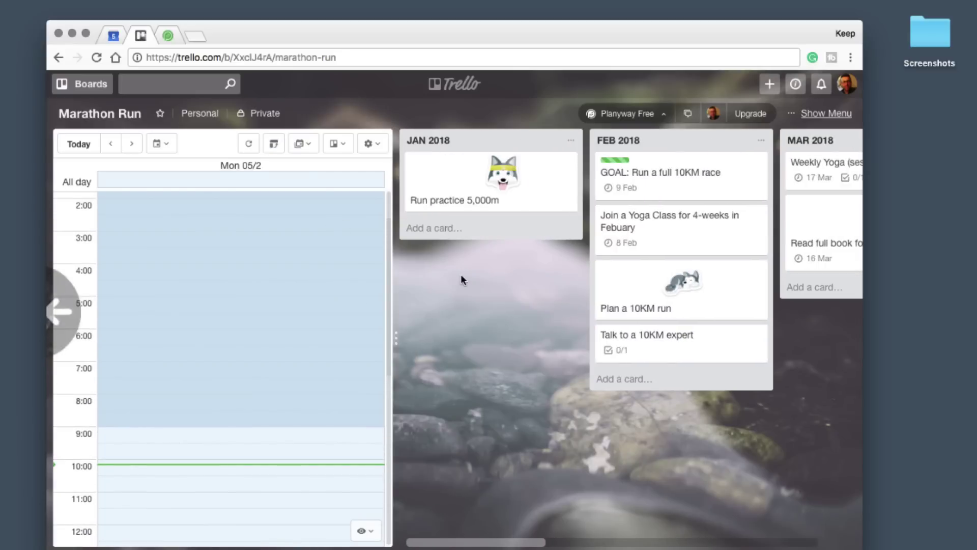
scroll(461, 280, right, 4)
scroll(461, 278, right, 3)
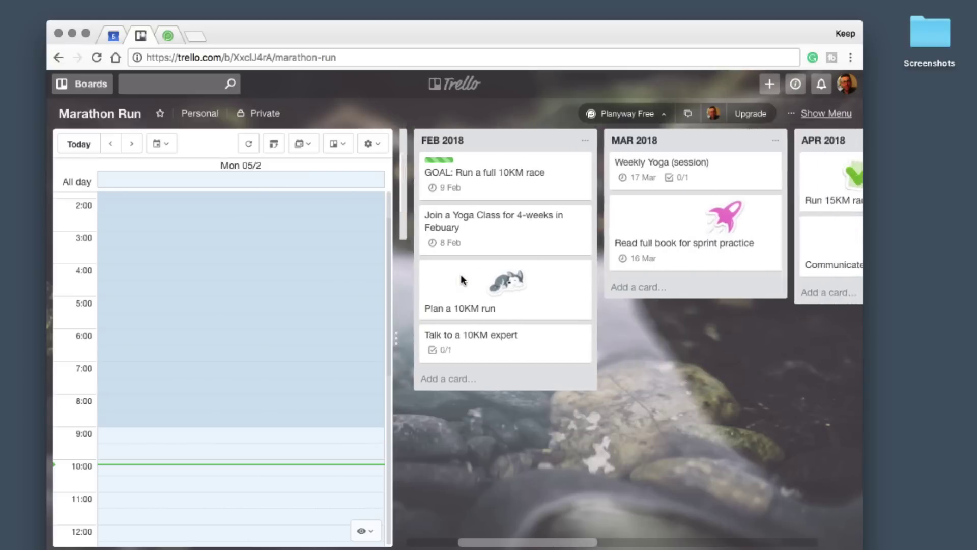
scroll(463, 277, left, 3)
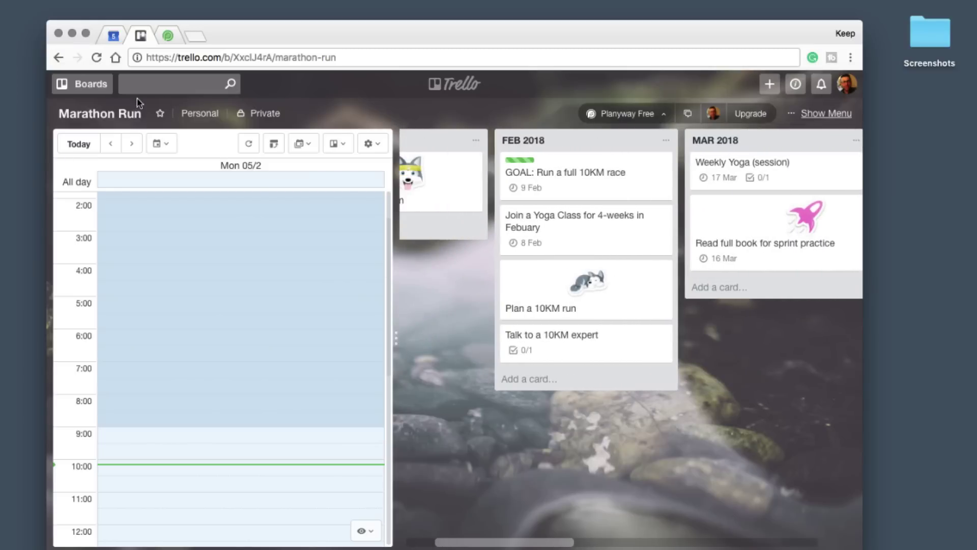
click(83, 84)
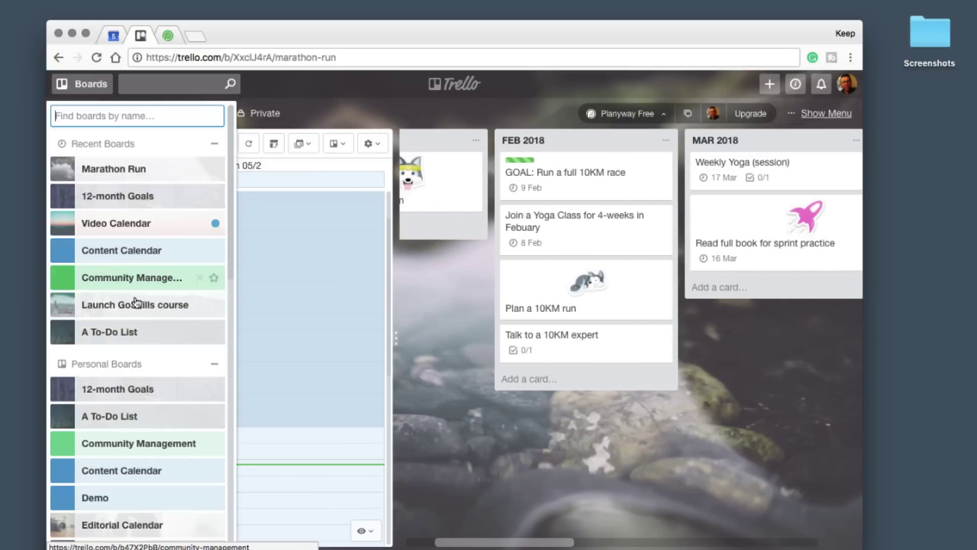
click(142, 332)
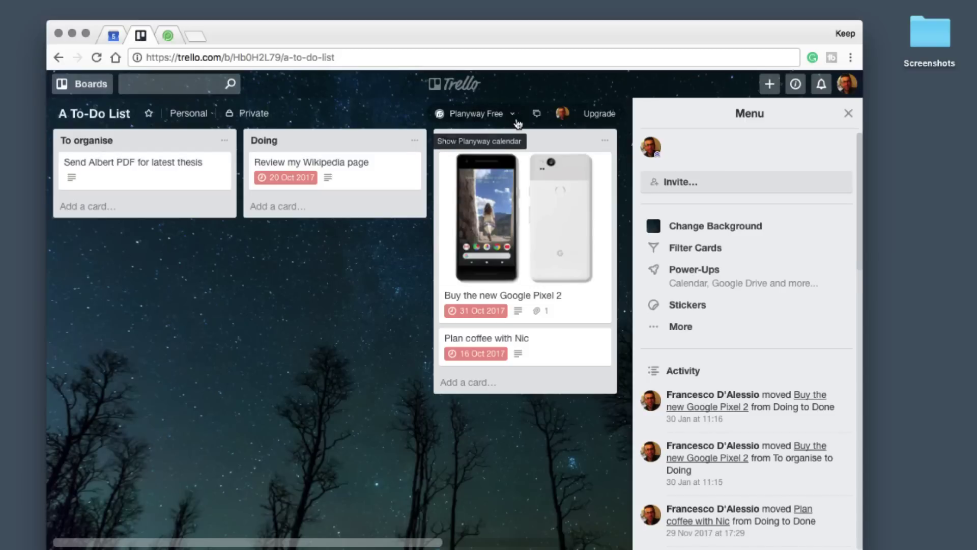
click(517, 117)
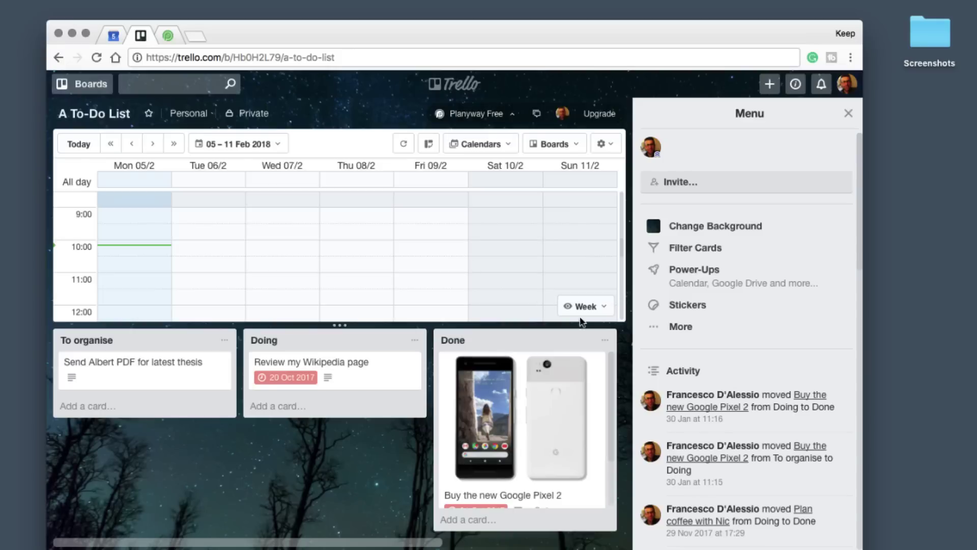
Step: Set the A To-Do List calendar to Day view for Mon 05/2, docked beside the lists, menu closed
click(581, 308)
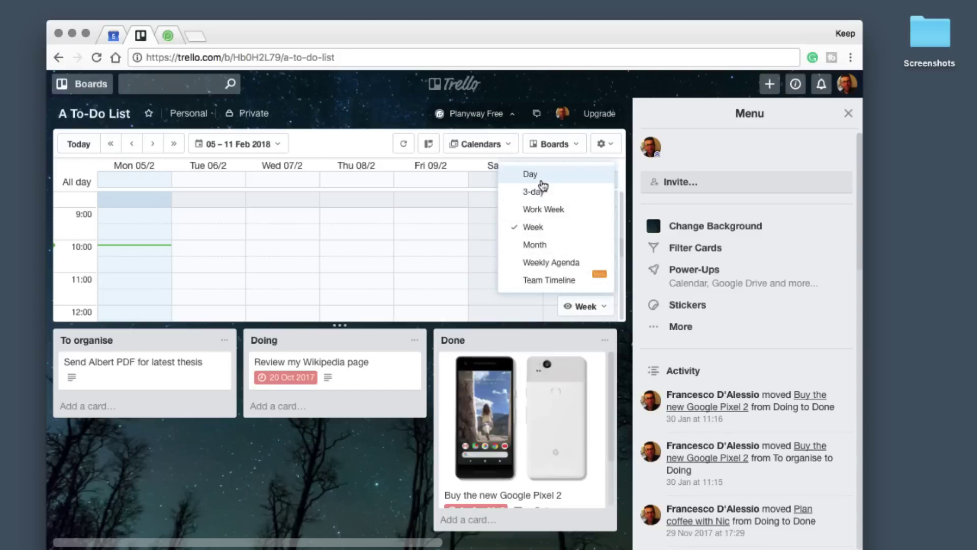
click(543, 178)
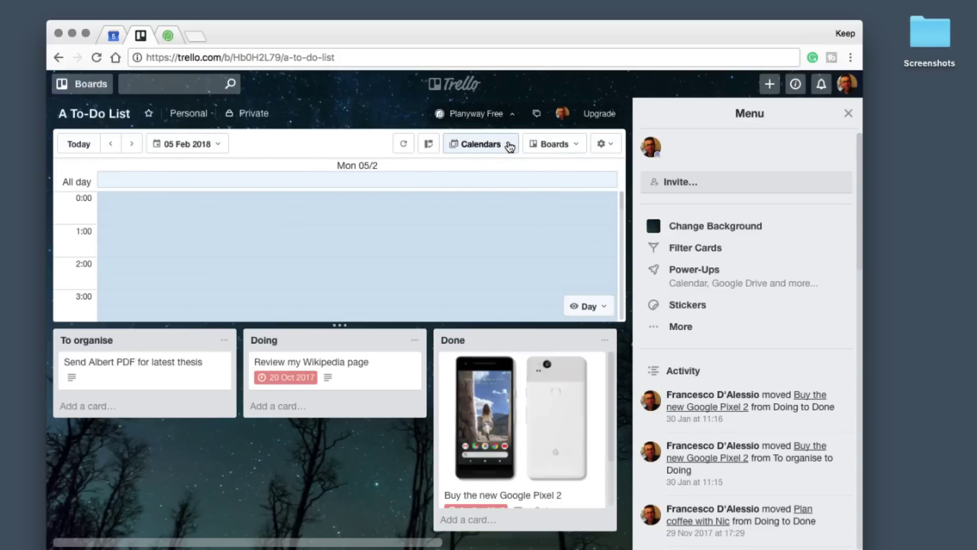
click(427, 144)
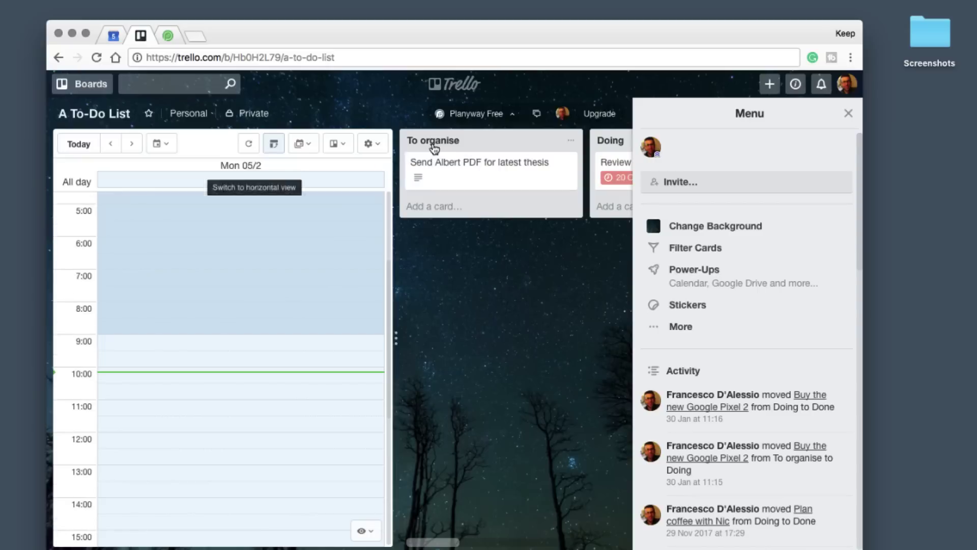
click(848, 113)
scroll(702, 168, right, 5)
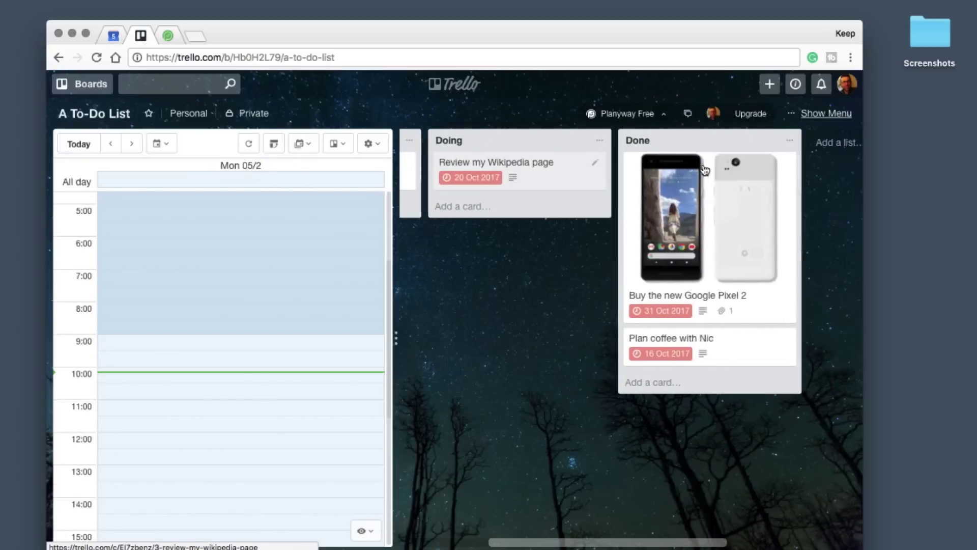
scroll(705, 169, right, 2)
scroll(307, 361, down, 5)
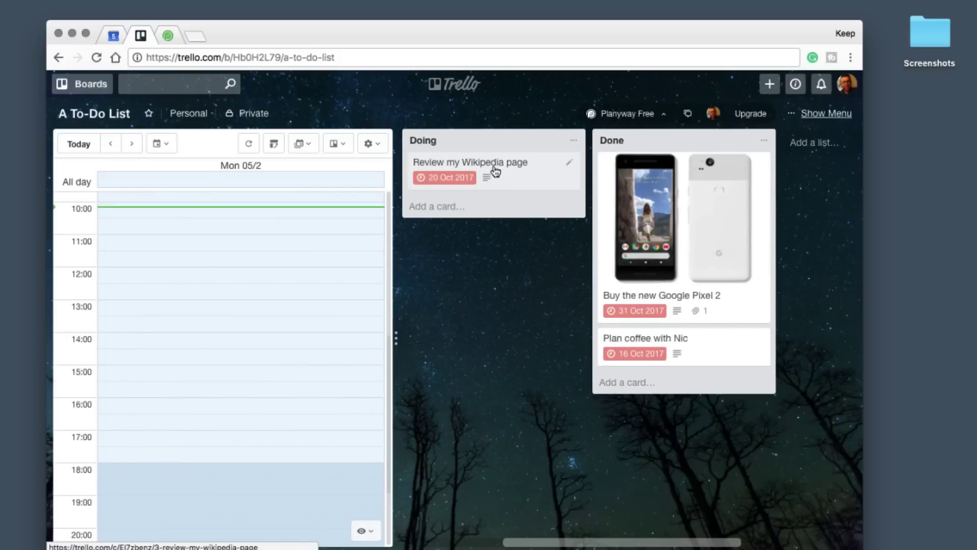
Step: Schedule the Wikipedia review at 10:30, Pixel 2 purchase at 13:00 and coffee plan at 15:00 on Monday
drag(476, 171, 218, 232)
scroll(696, 252, right, 2)
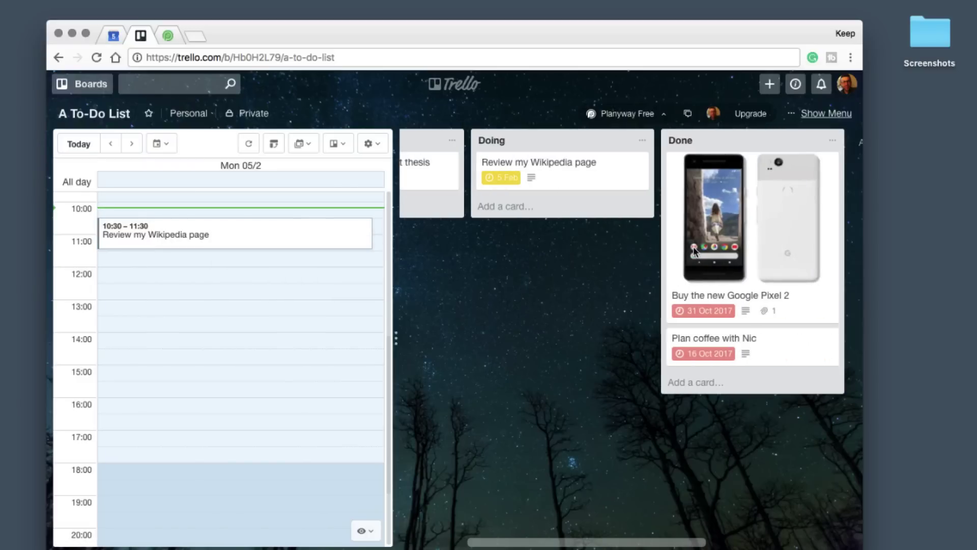
drag(777, 216, 235, 315)
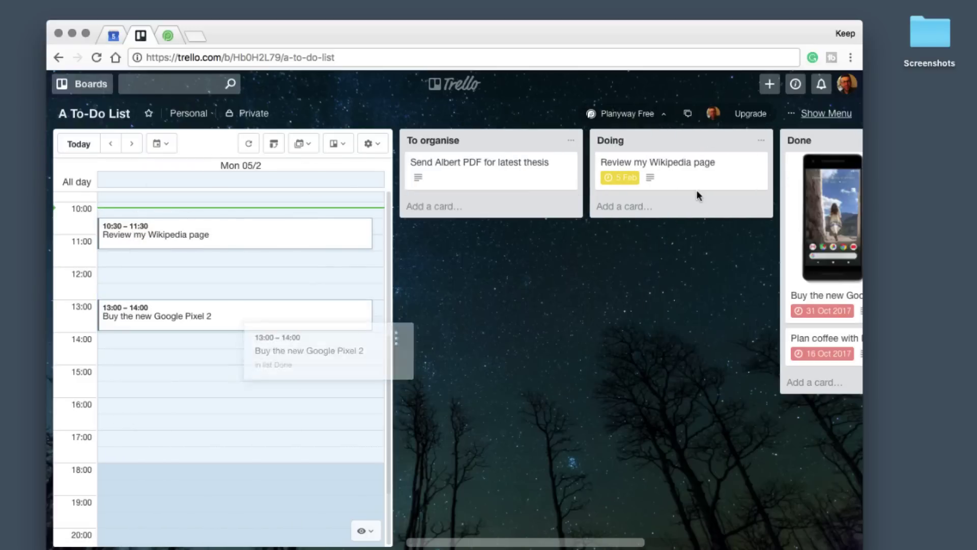
scroll(698, 194, right, 2)
drag(729, 342, 304, 377)
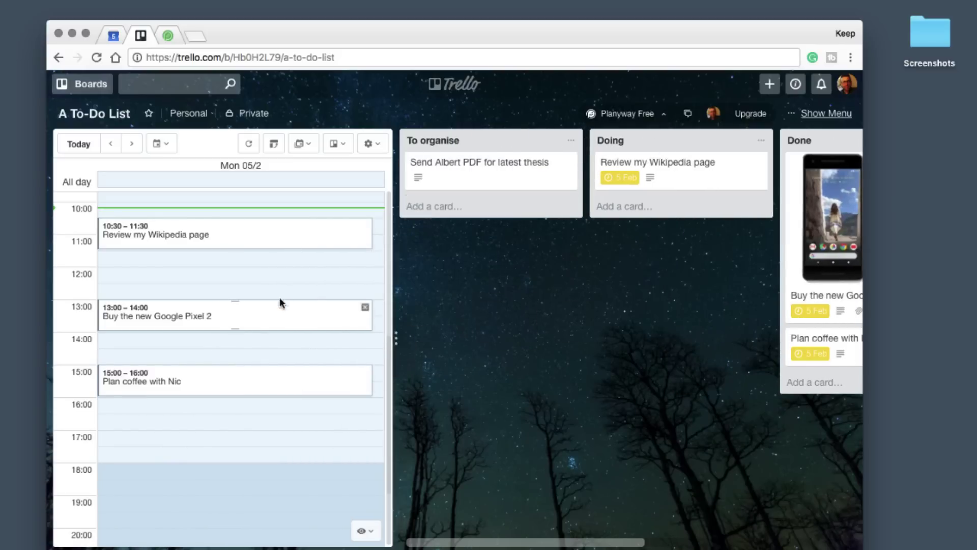
Step: Inspect the Review my Wikipedia page event and remove its due date
click(267, 235)
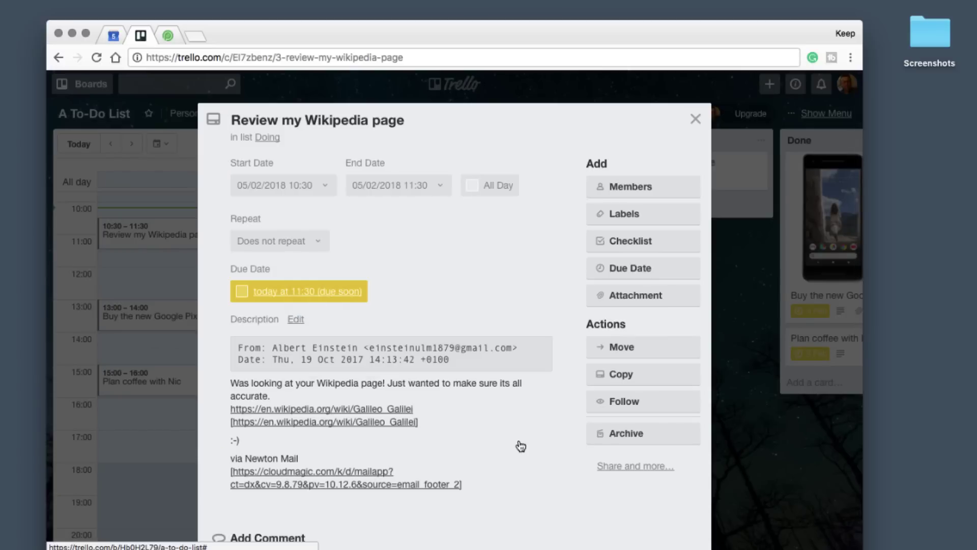
scroll(463, 403, down, 2)
scroll(460, 403, up, 2)
click(793, 447)
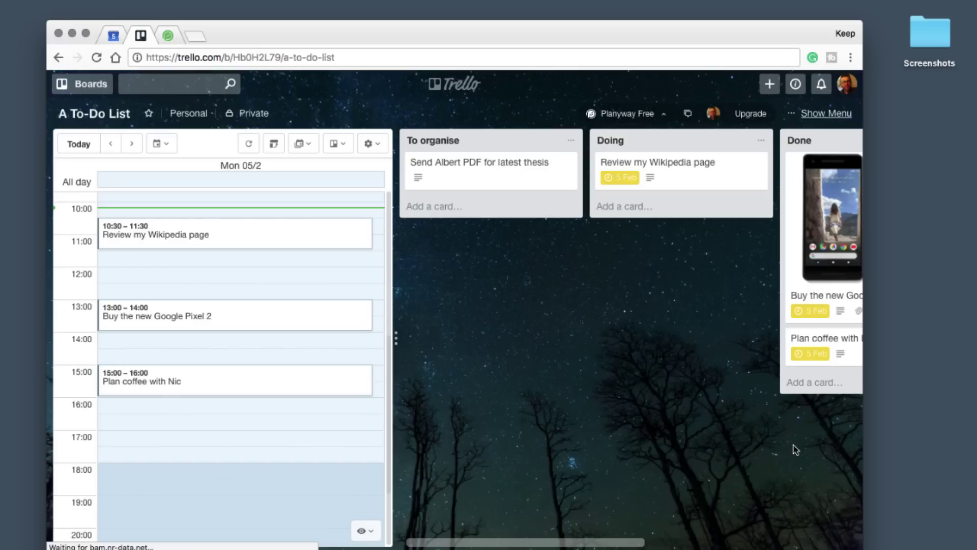
click(365, 227)
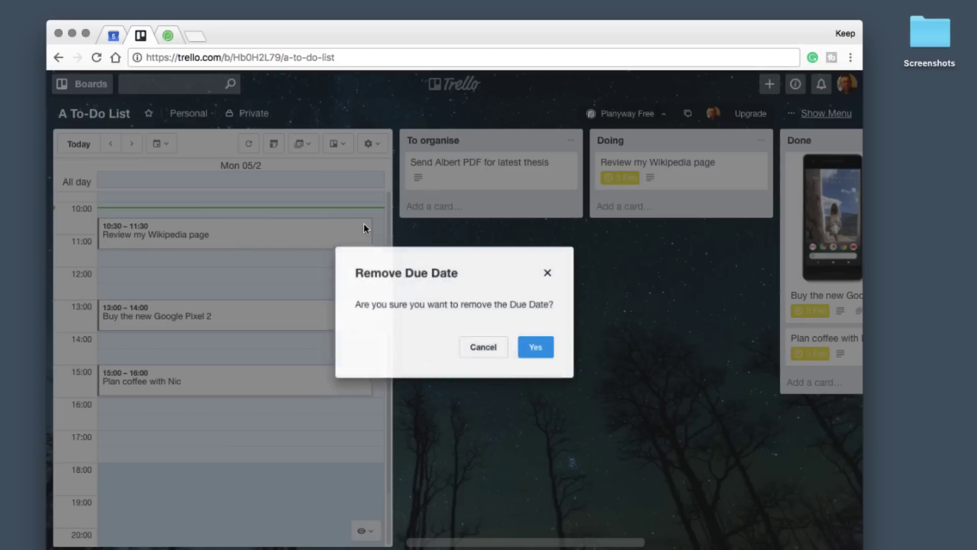
click(541, 348)
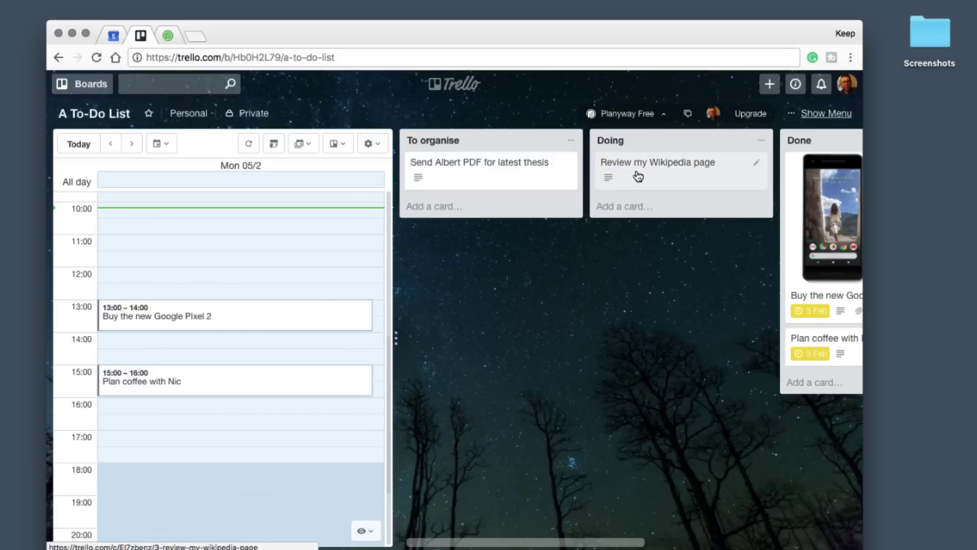
Step: Drop the Wikipedia card onto the calendar at 11:00, then archive the card
drag(638, 175, 128, 249)
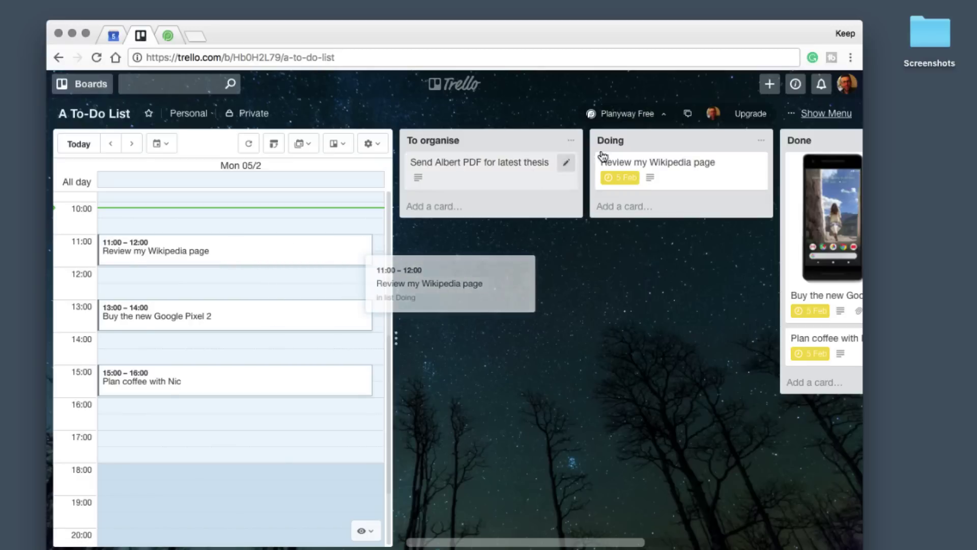
click(631, 163)
click(626, 438)
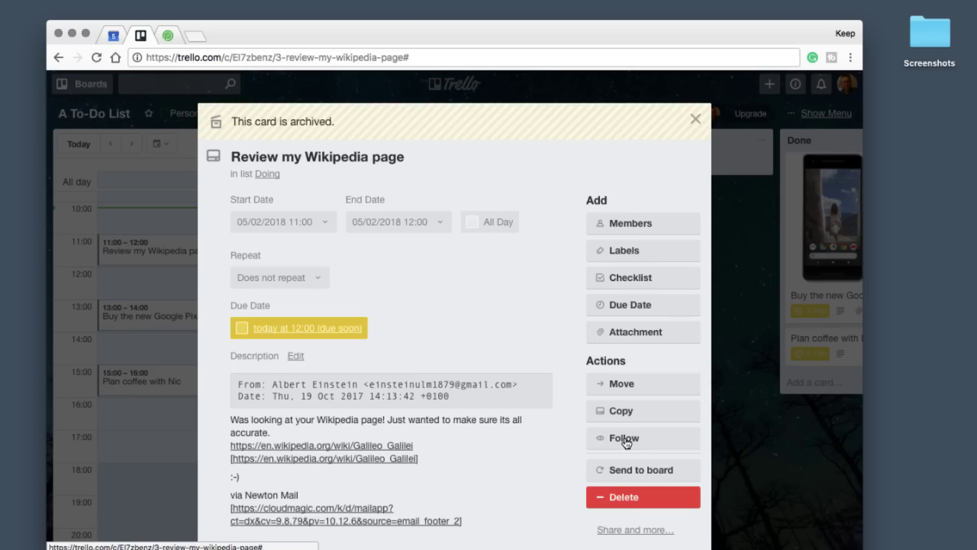
click(789, 373)
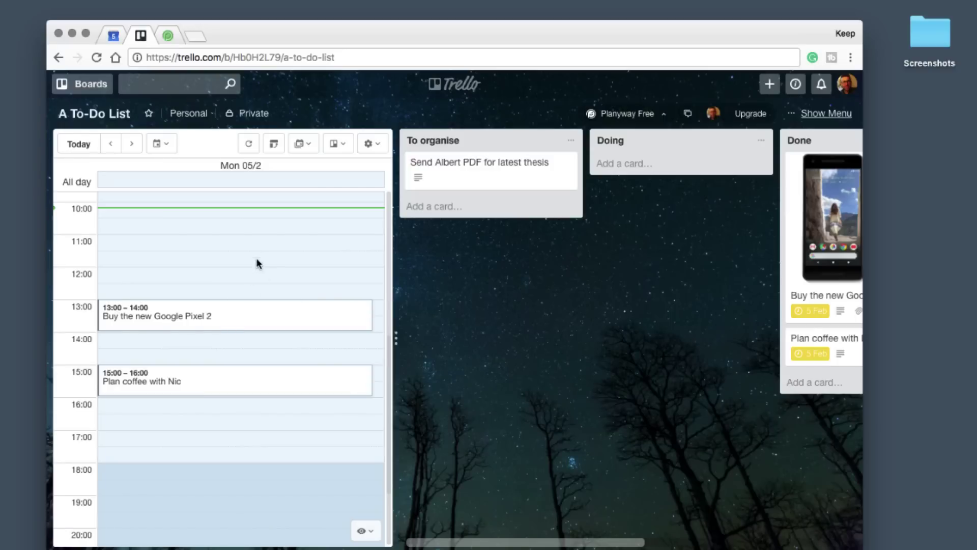
scroll(334, 329, down, 2)
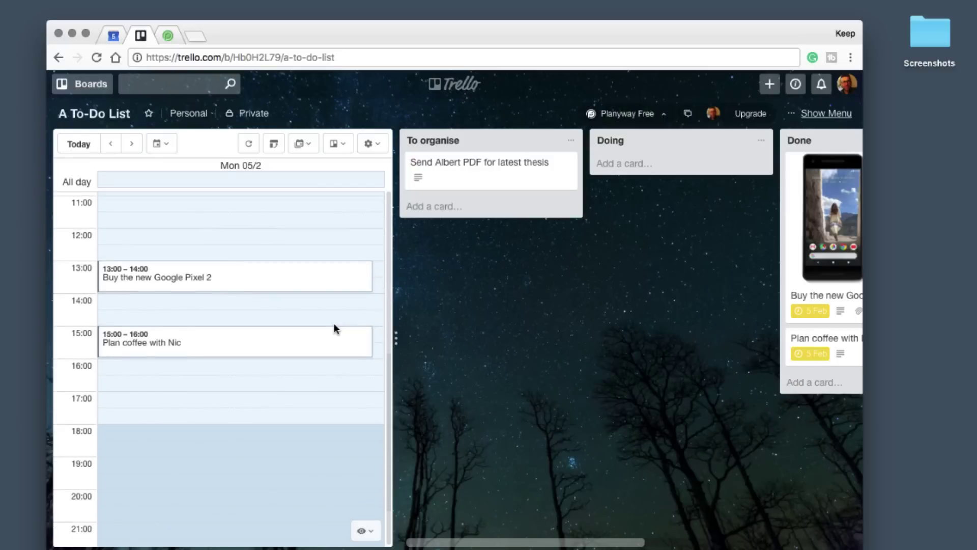
scroll(582, 326, right, 3)
scroll(580, 325, left, 5)
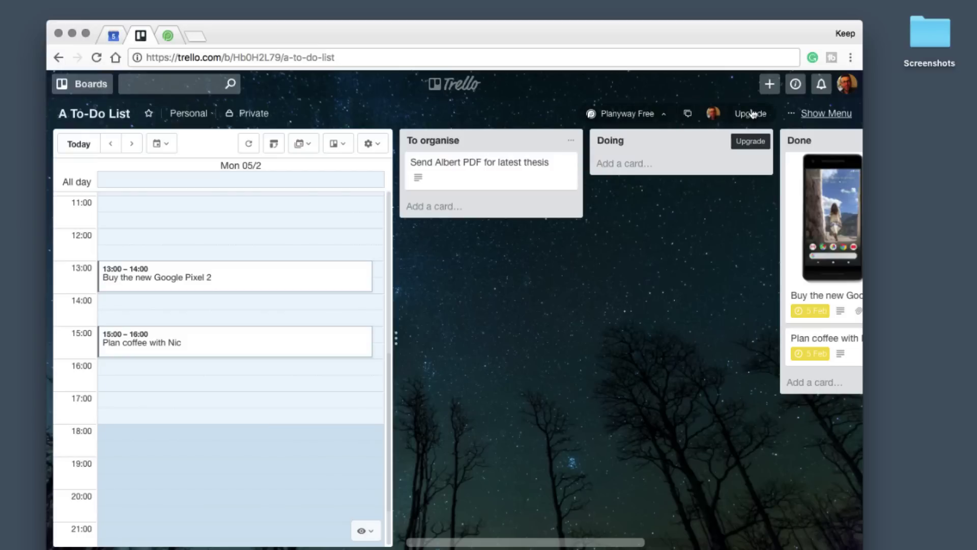
Step: Open Planyway's pricing page via Upgrade and browse the Free $0, Pro $5/month and Team plans
click(726, 115)
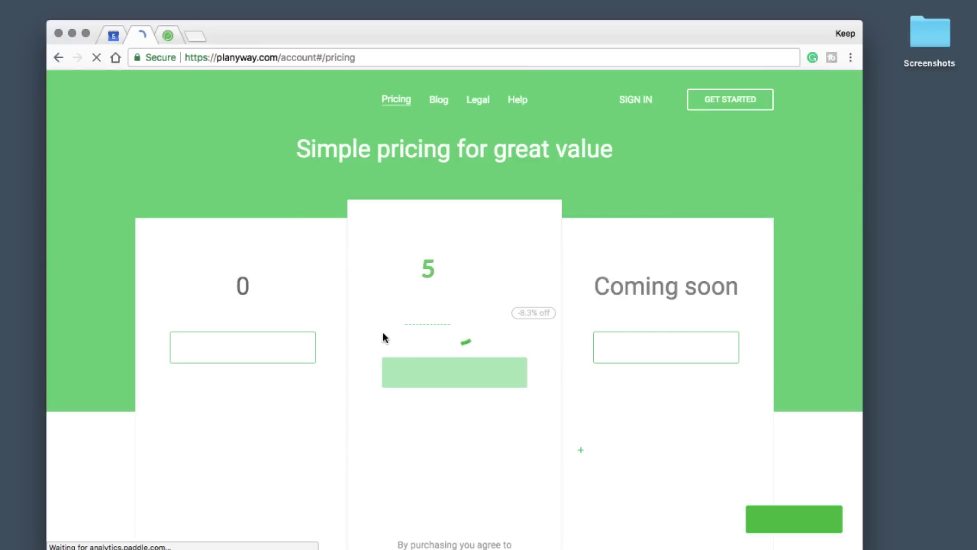
scroll(383, 332, down, 4)
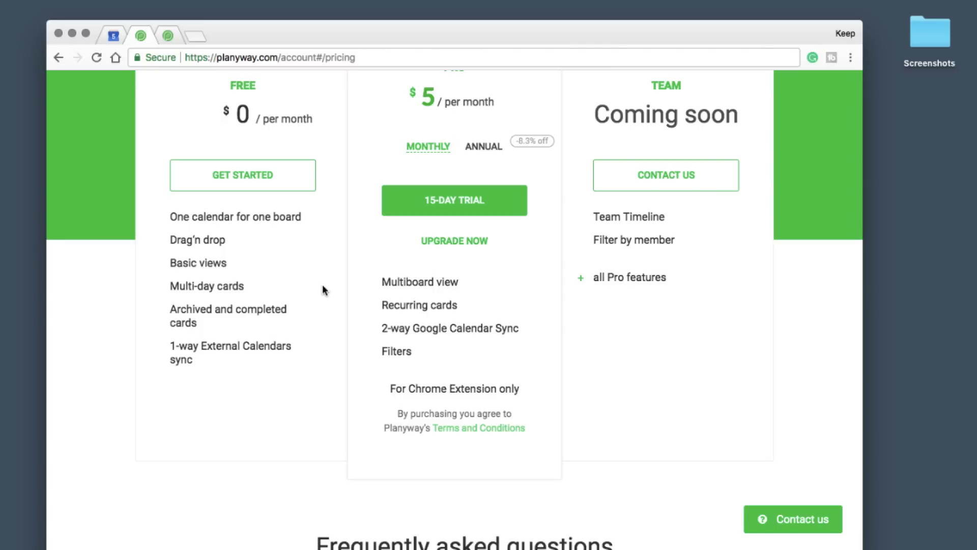
scroll(323, 287, up, 2)
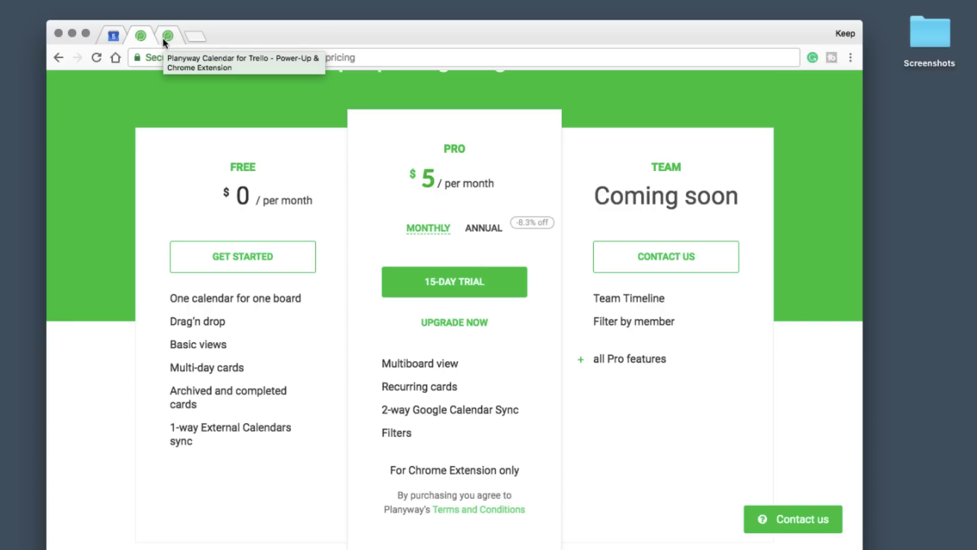
scroll(559, 223, up, 3)
scroll(559, 222, down, 3)
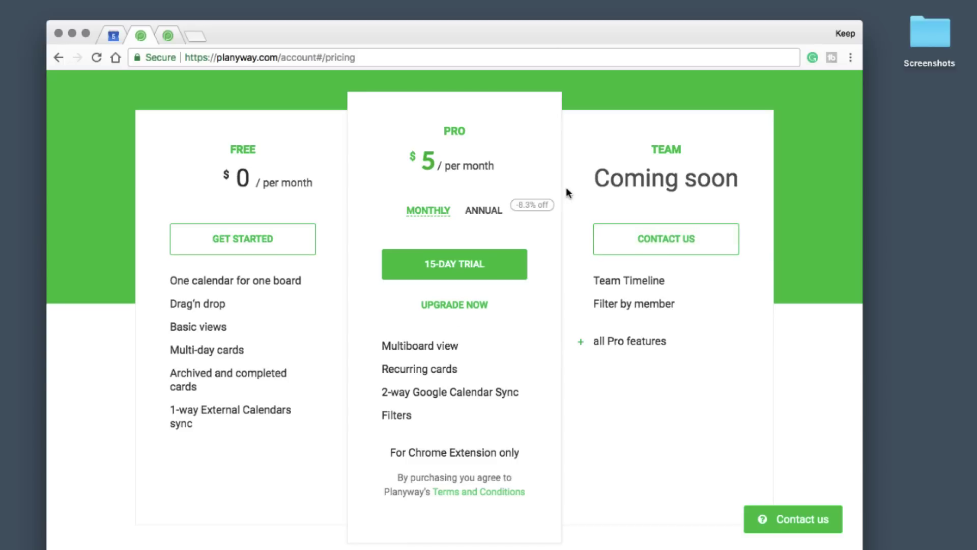
scroll(568, 191, up, 3)
scroll(567, 192, down, 3)
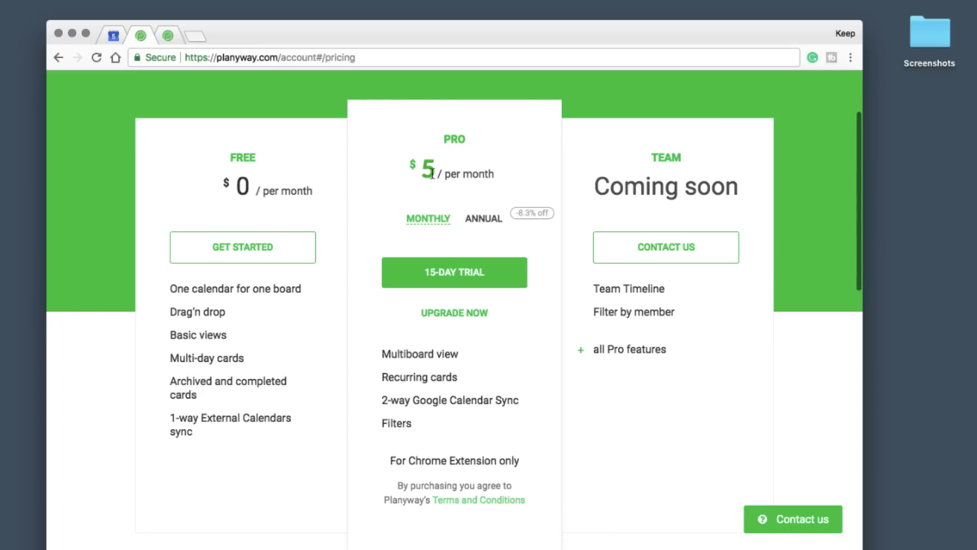
Step: Switch pricing to annual billing (Pro $4.17/month) and expand the PRO and TEAM features FAQ
click(490, 217)
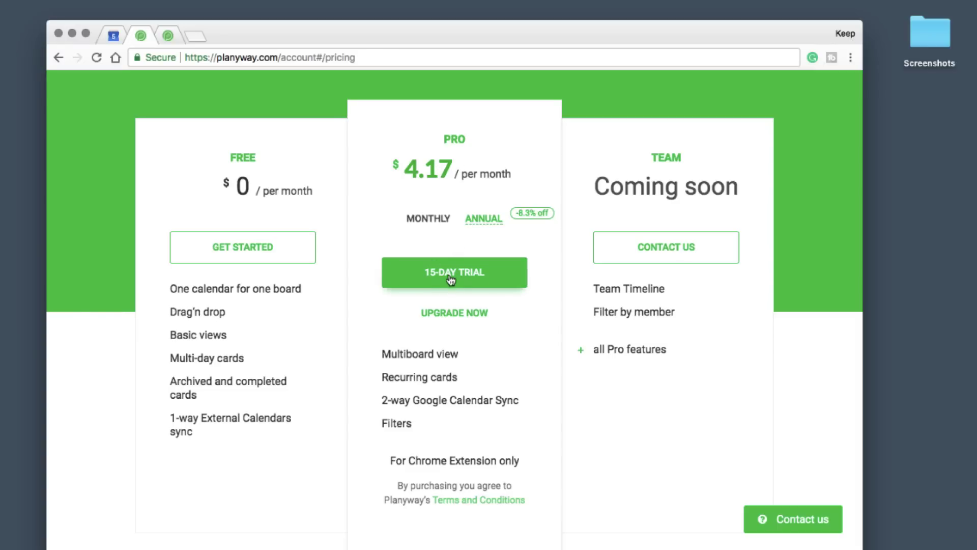
scroll(451, 276, up, 4)
scroll(449, 276, down, 5)
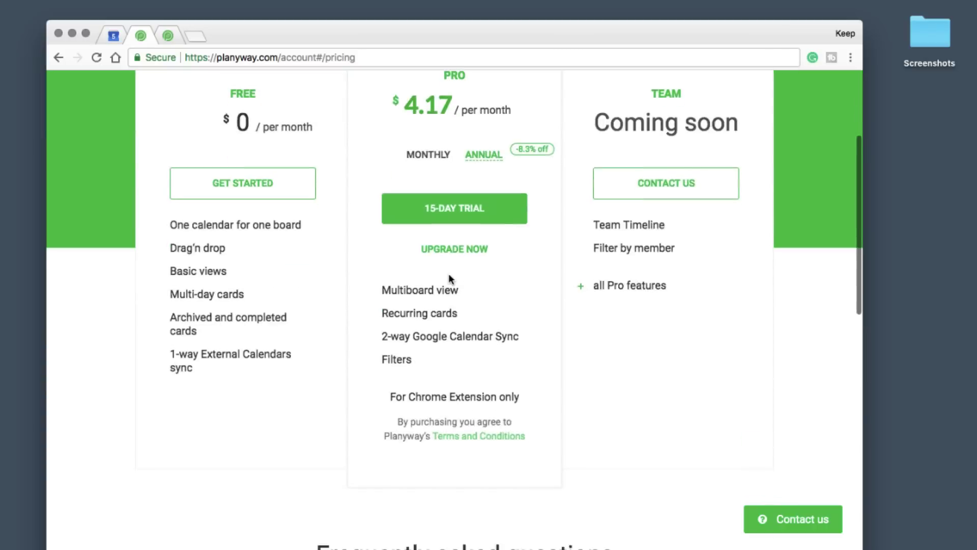
scroll(448, 277, up, 1)
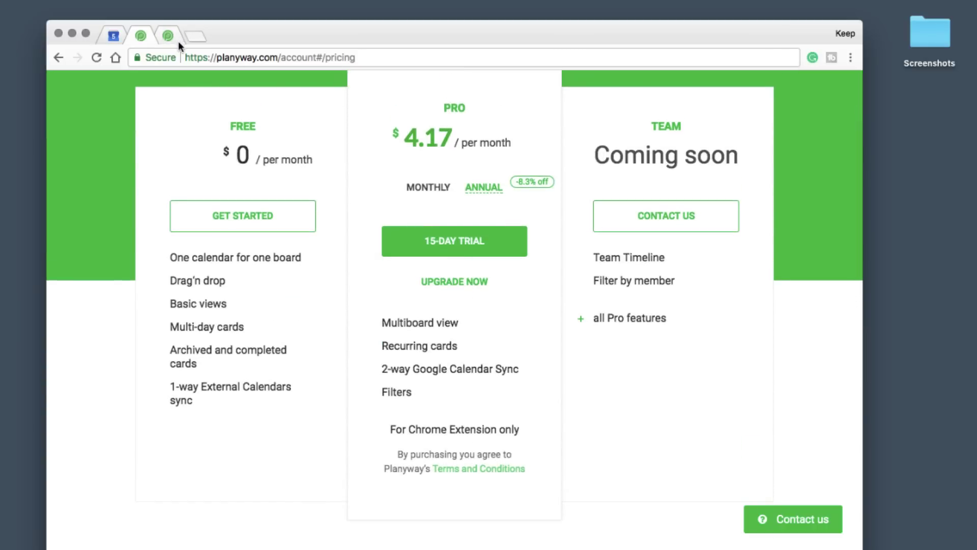
scroll(146, 152, down, 7)
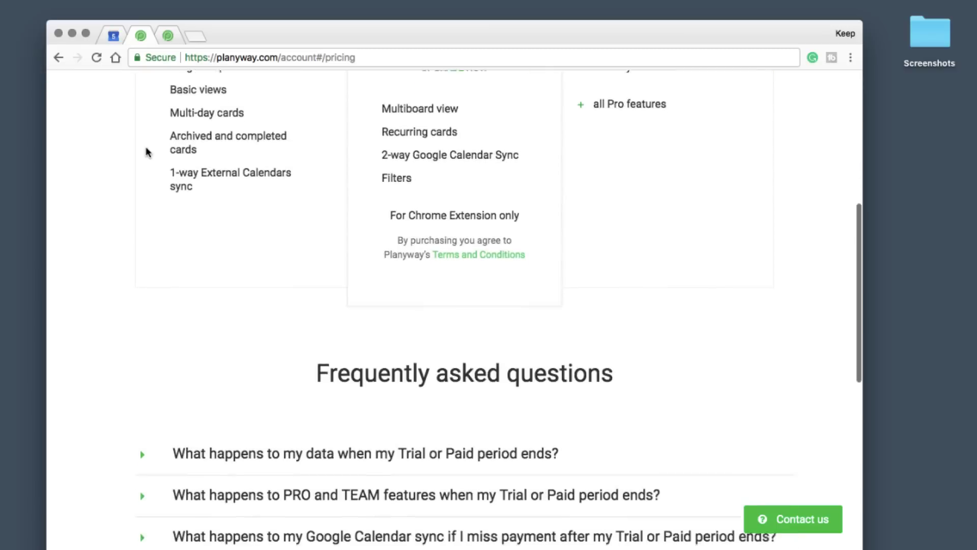
scroll(146, 151, up, 8)
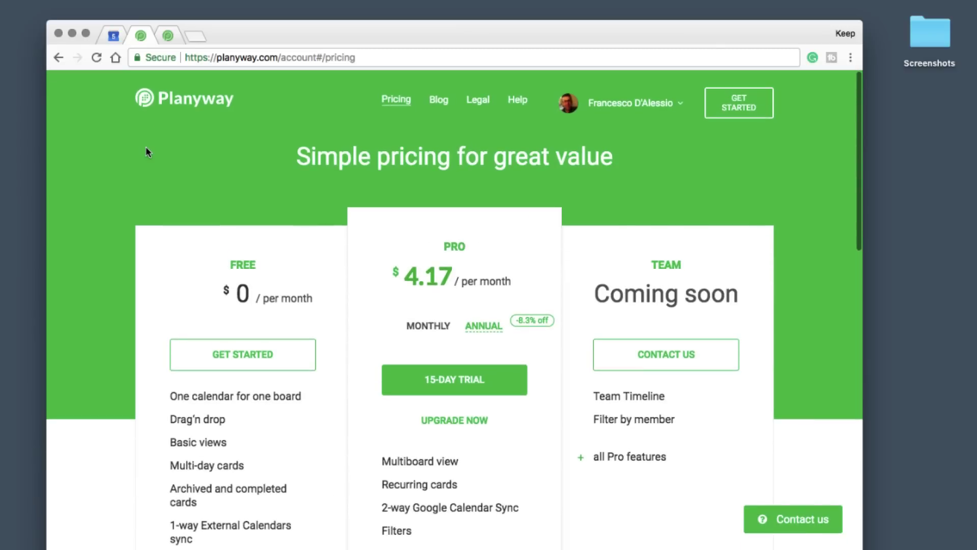
scroll(147, 152, down, 8)
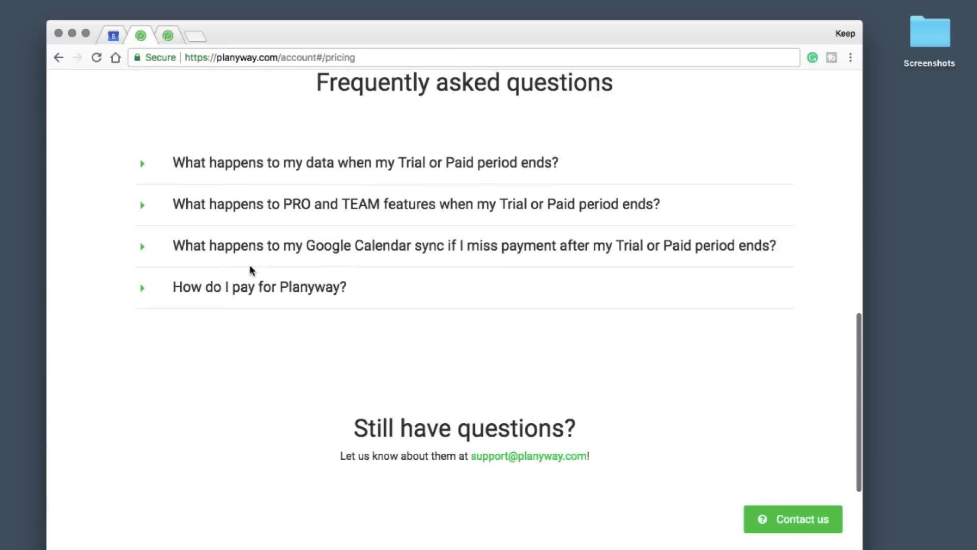
click(145, 219)
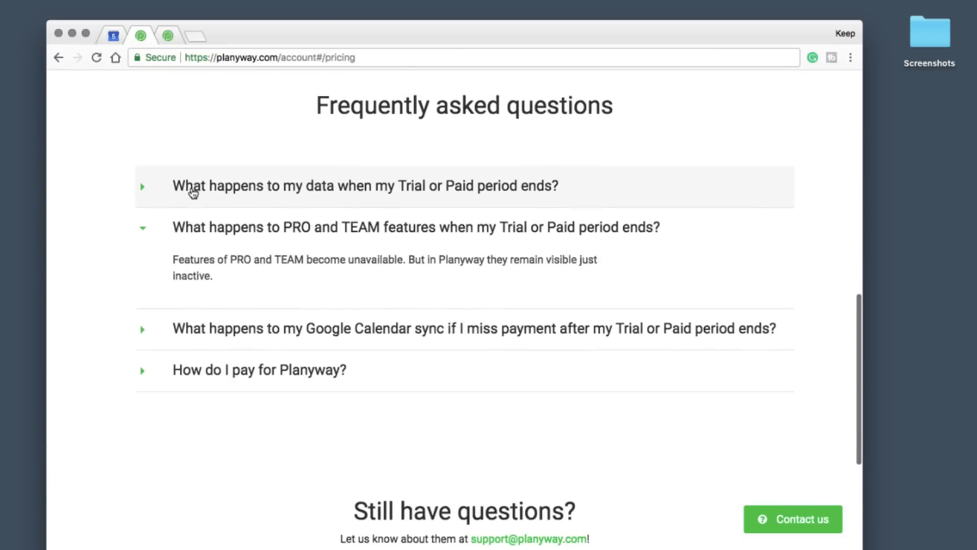
scroll(192, 189, up, 10)
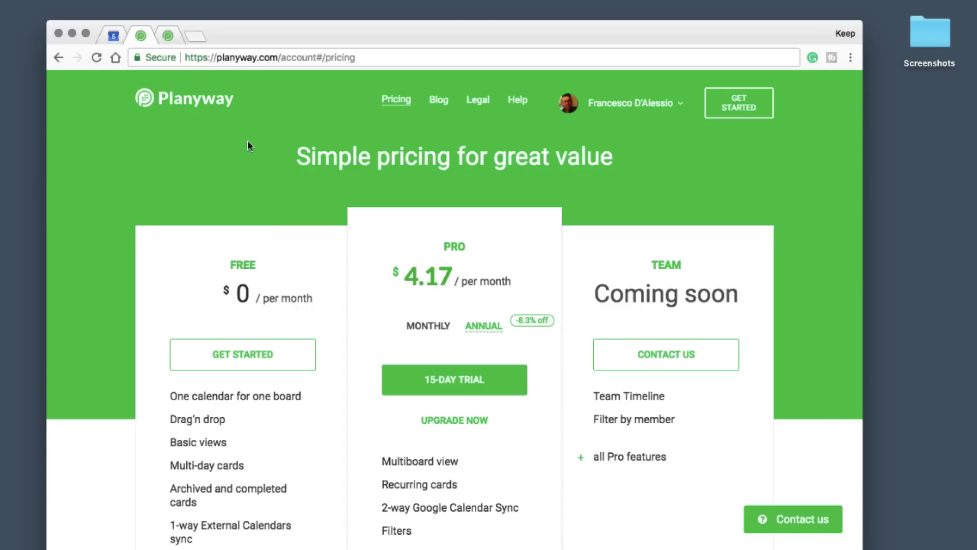
Step: Return to the A To-Do List board, glancing at the Boards drawer and calendar view choices
click(59, 57)
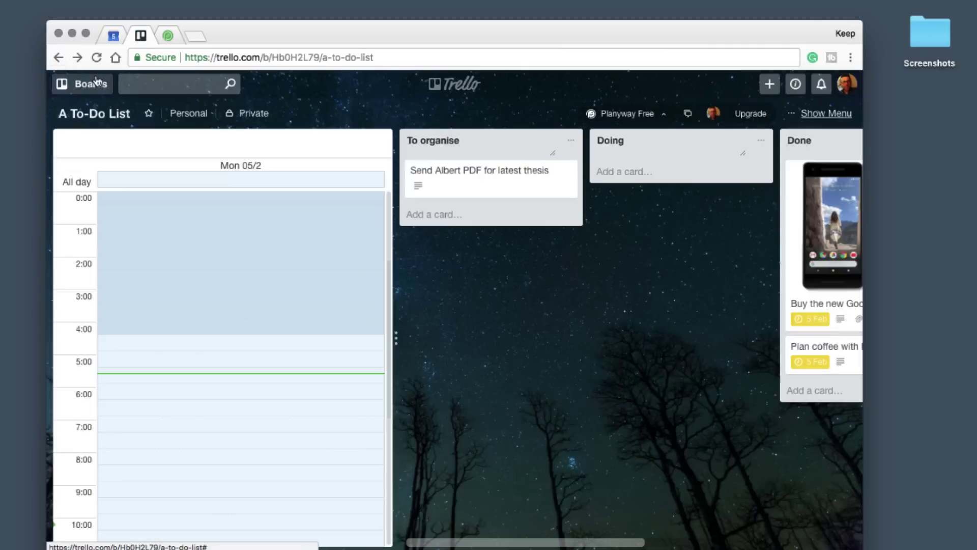
click(96, 83)
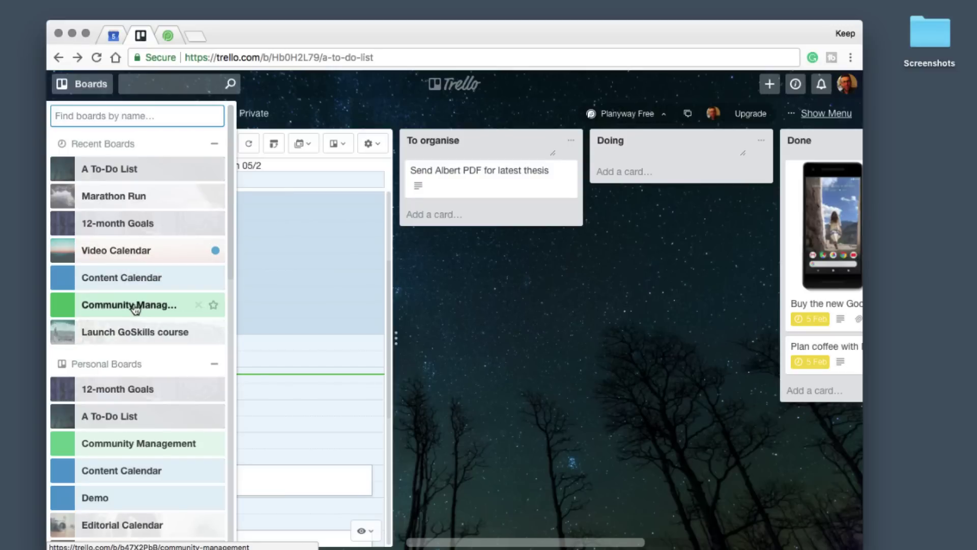
scroll(132, 369, down, 10)
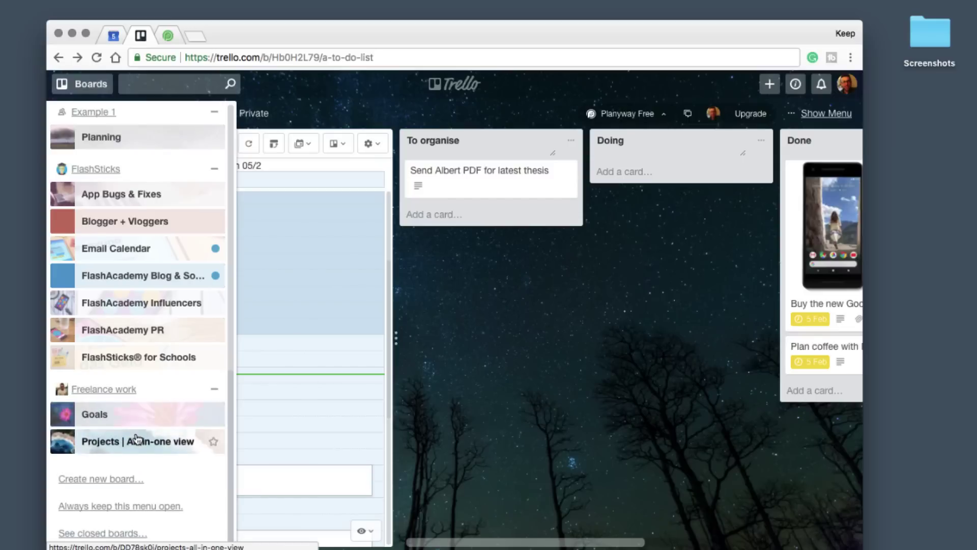
click(445, 285)
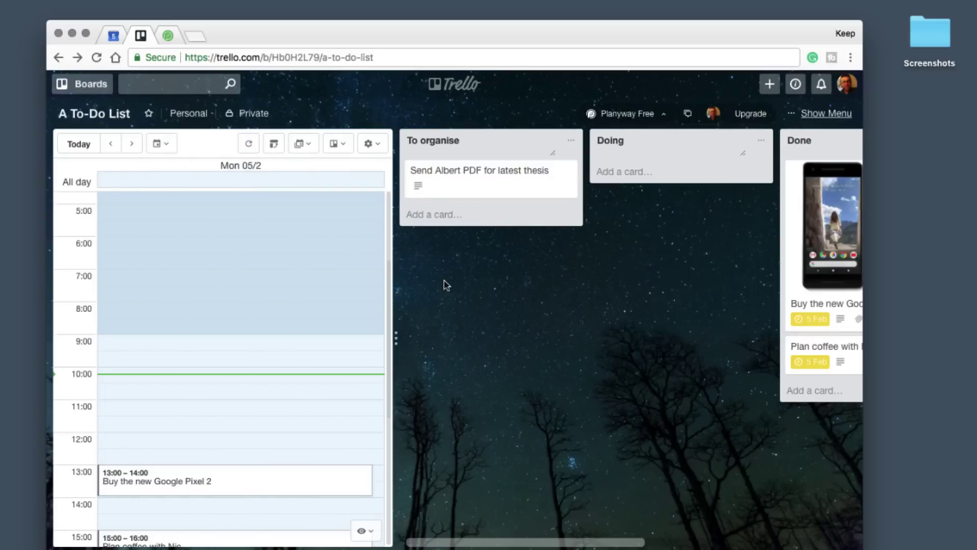
click(368, 531)
click(548, 441)
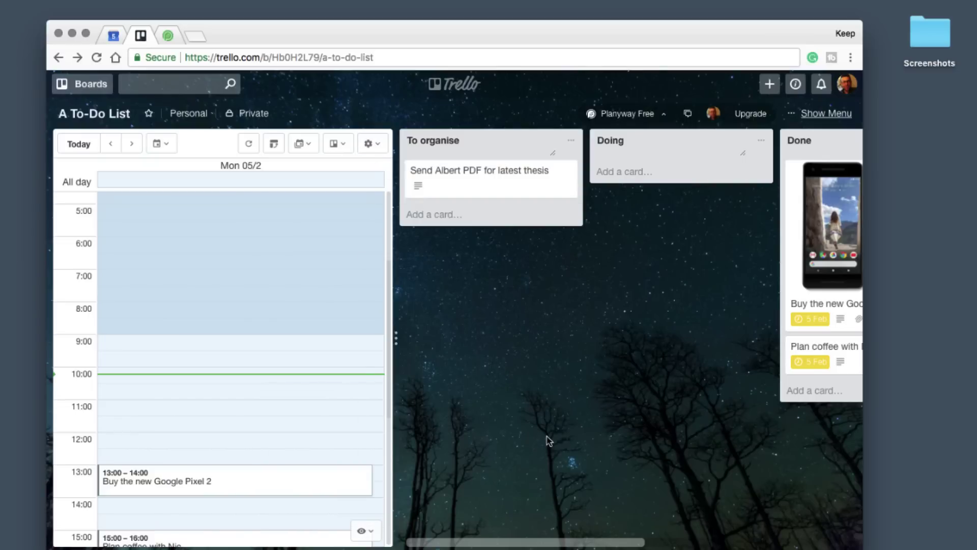